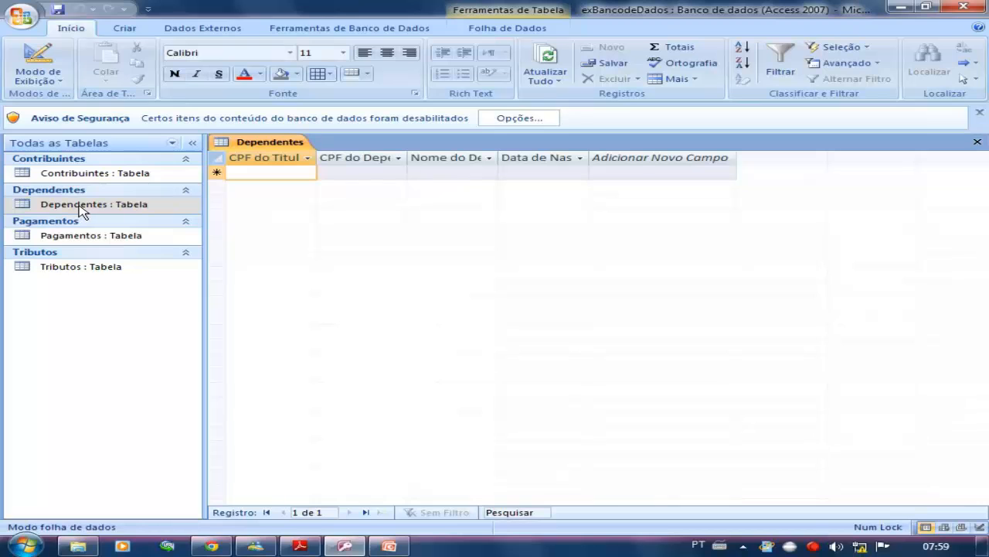
Step: Open the Dependentes table in Design view and make CPFDependente the primary key instead of CPFTitular
{"action": "left_click", "coordinate": [53, 70]}
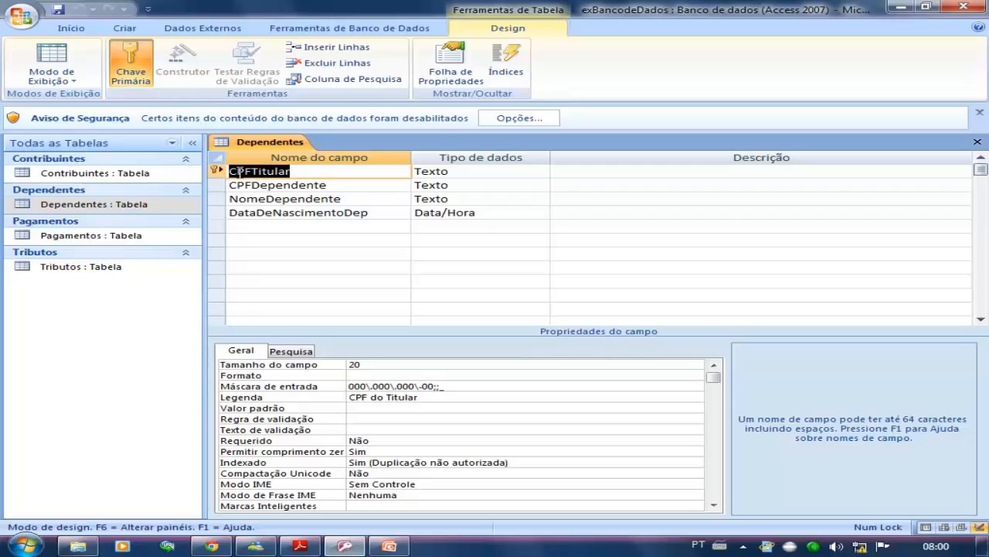
{"action": "left_click", "coordinate": [263, 184]}
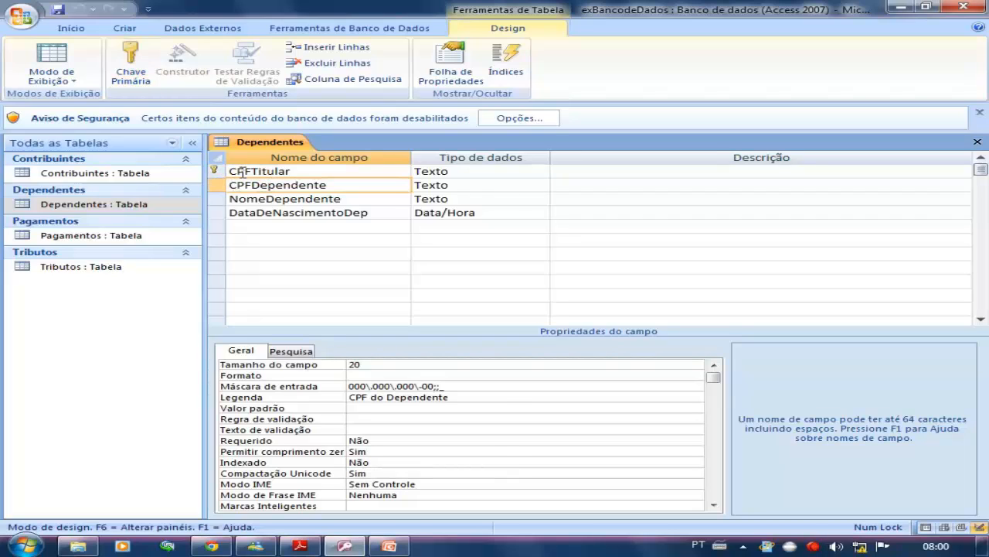
{"action": "left_click", "coordinate": [241, 171]}
{"action": "left_click", "coordinate": [135, 77]}
{"action": "left_click", "coordinate": [269, 185]}
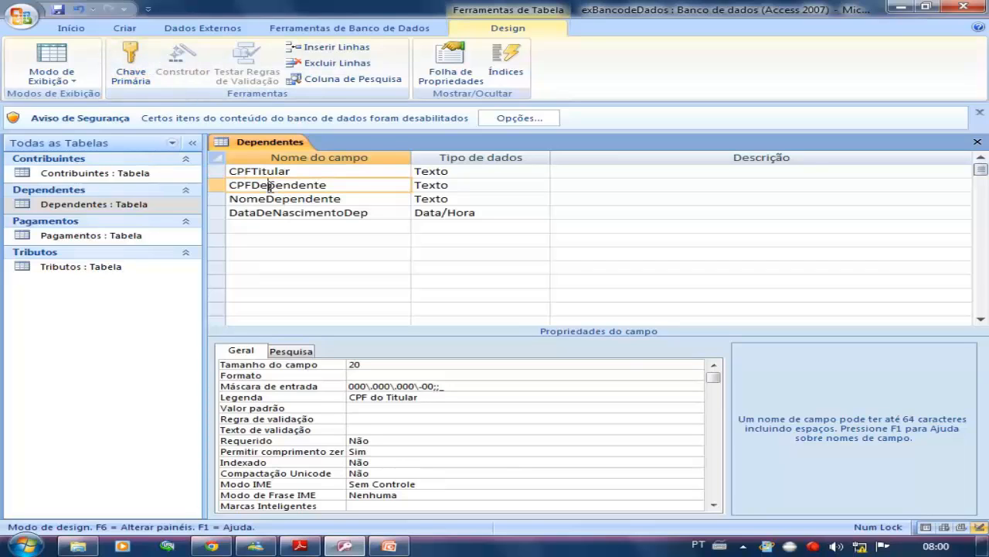
{"action": "left_click", "coordinate": [130, 65]}
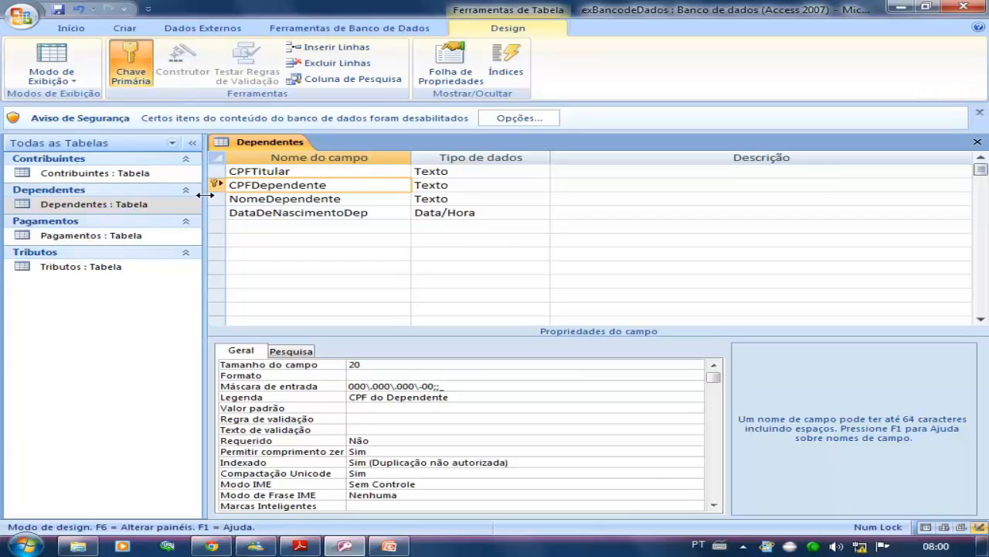
Step: Move the CPFDependente field above CPFTitular, then save and close the Dependentes table
{"action": "left_click", "coordinate": [217, 184]}
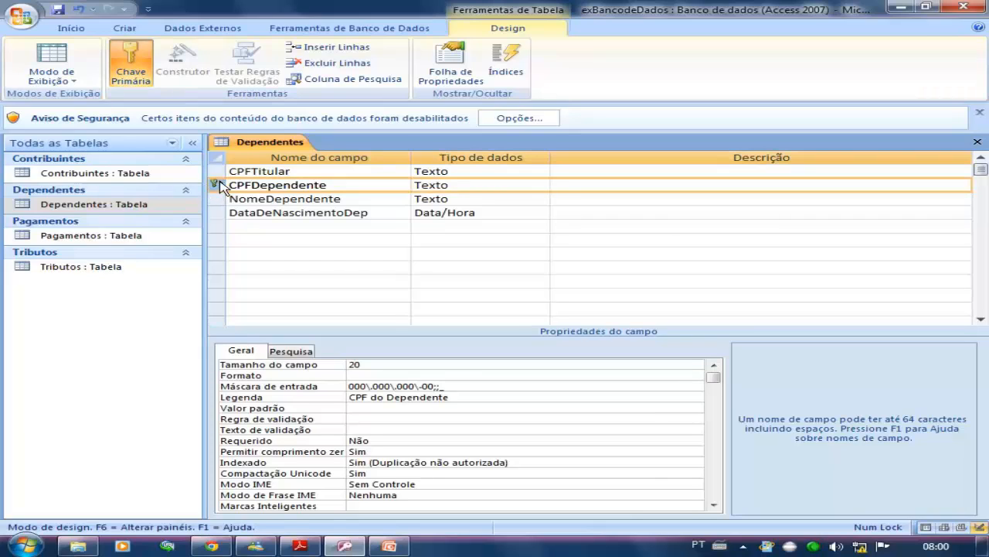
{"action": "left_click_drag", "start_coordinate": [220, 186], "coordinate": [222, 171]}
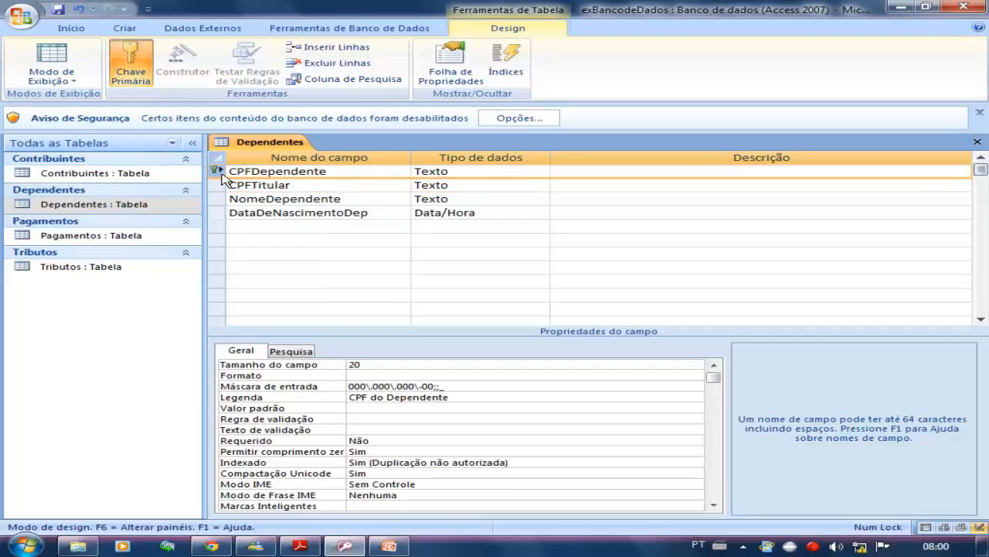
{"action": "left_click", "coordinate": [281, 185]}
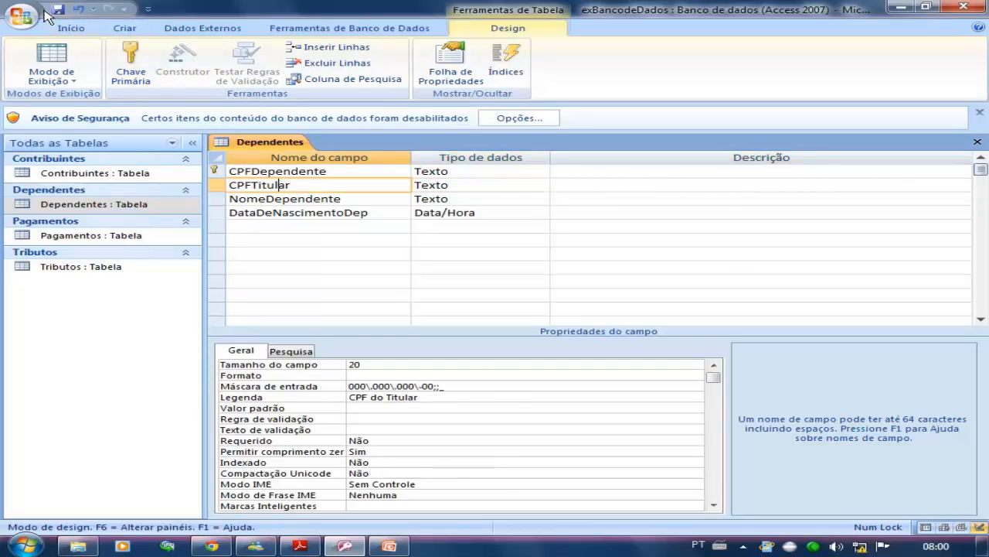
{"action": "left_click", "coordinate": [463, 190]}
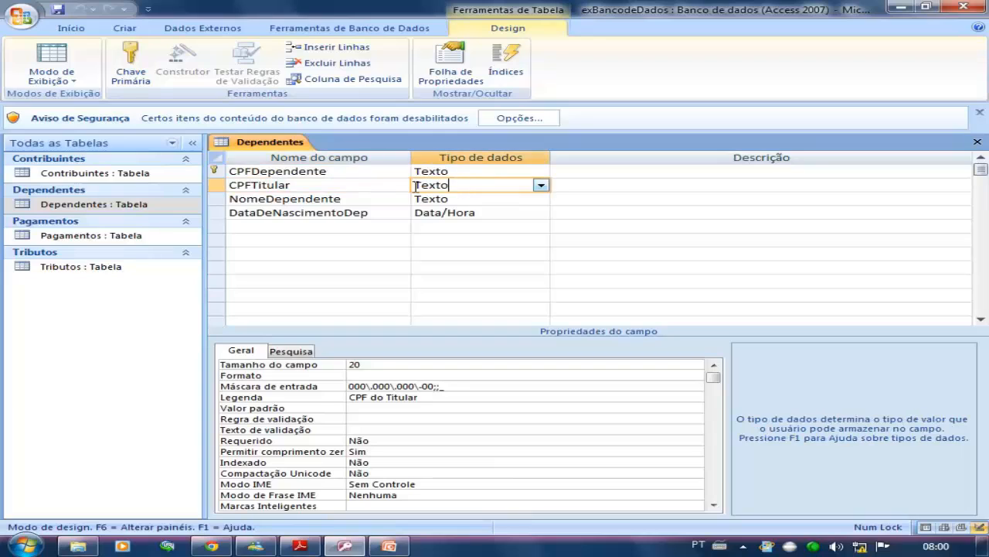
{"action": "left_click", "coordinate": [278, 173]}
{"action": "left_click", "coordinate": [278, 185]}
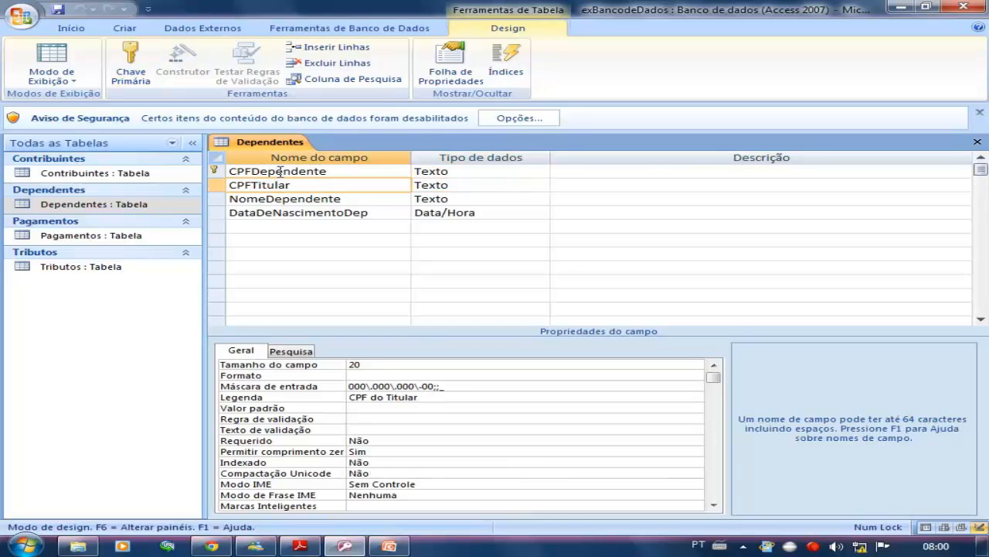
{"action": "left_click", "coordinate": [280, 172]}
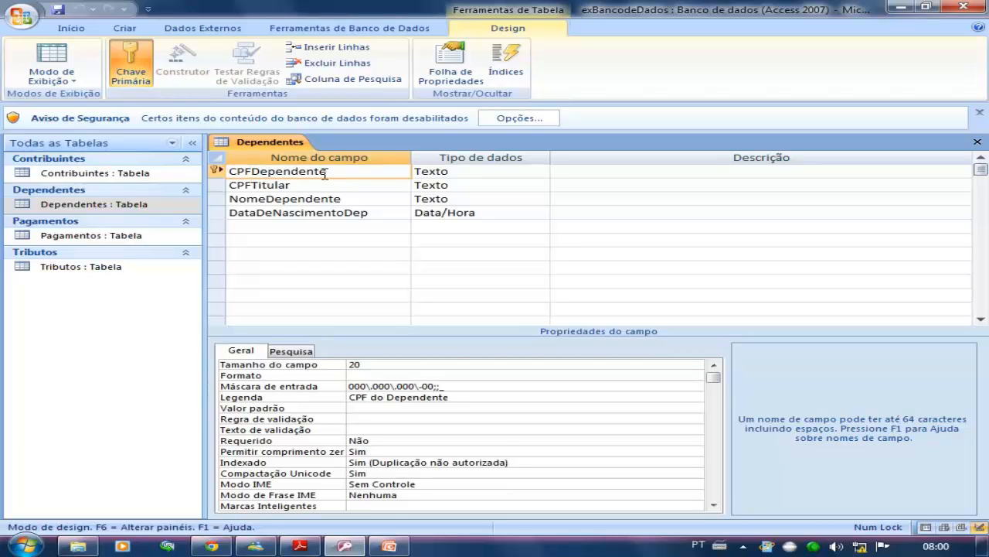
{"action": "left_click", "coordinate": [978, 144]}
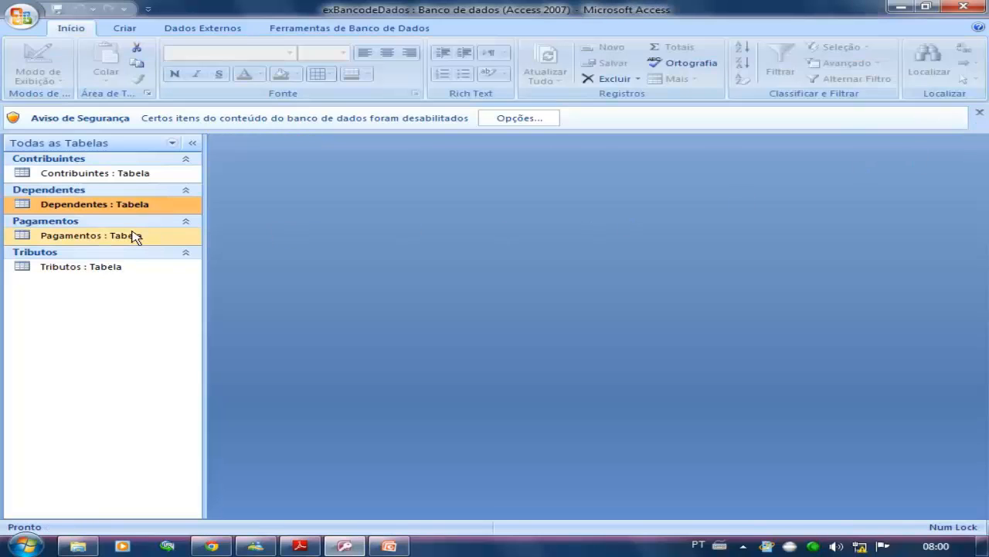
Step: Examine the field structure and primary key of the Pagamentos table in Design view, and close the table
{"action": "double_click", "coordinate": [107, 239]}
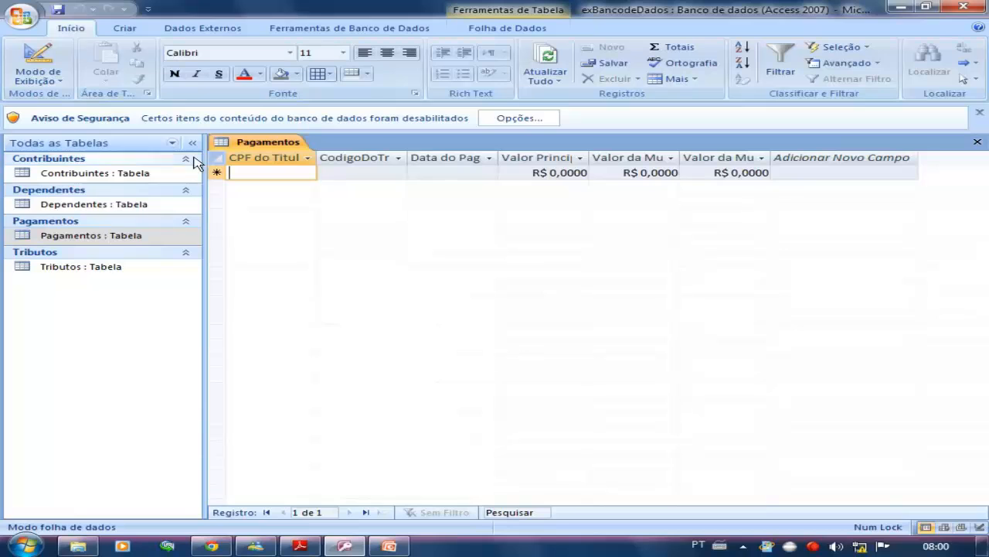
{"action": "left_click", "coordinate": [39, 77]}
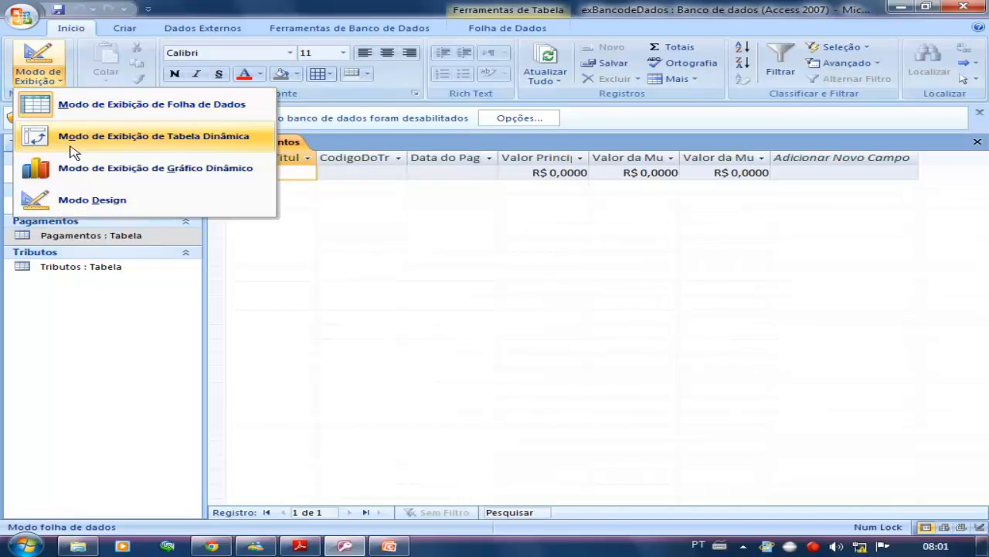
{"action": "left_click", "coordinate": [112, 206]}
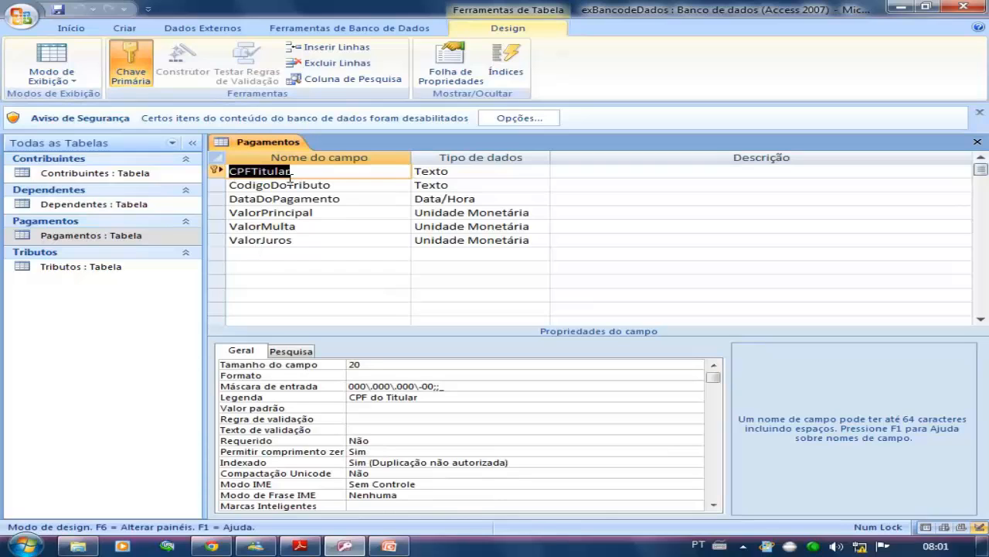
{"action": "left_click", "coordinate": [327, 186]}
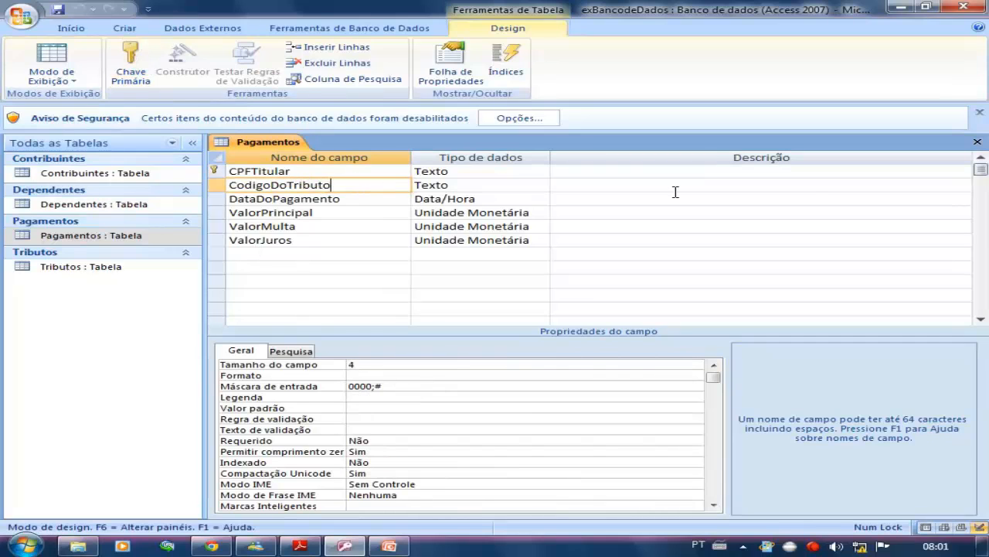
{"action": "left_click", "coordinate": [978, 141]}
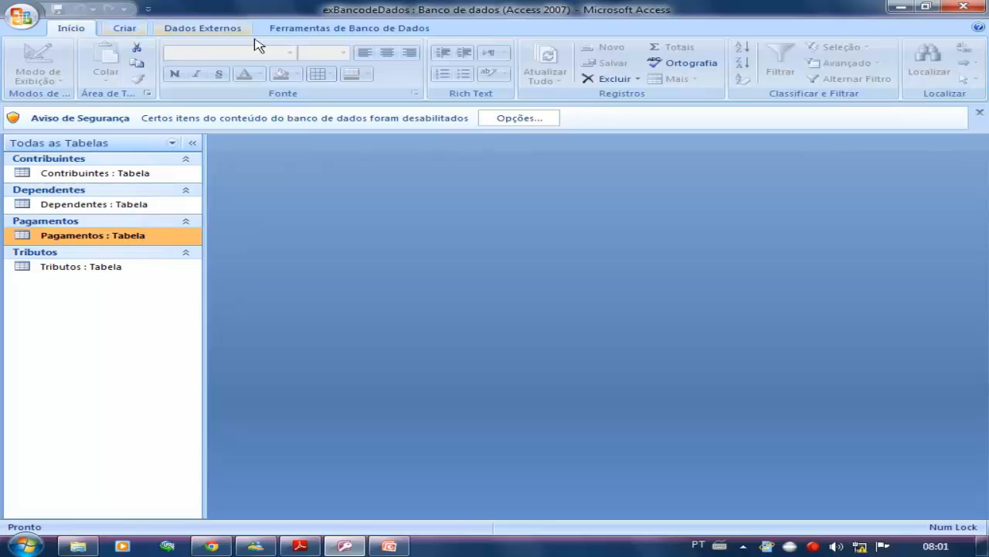
Step: Open the database relationships window and add the Contribuintes and Dependentes tables
{"action": "left_click", "coordinate": [303, 29]}
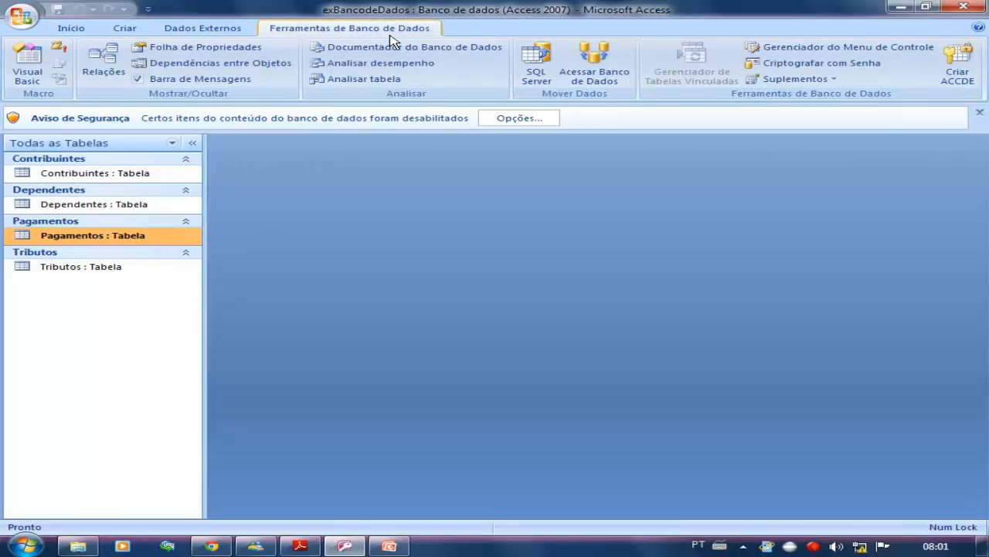
{"action": "left_click", "coordinate": [103, 60]}
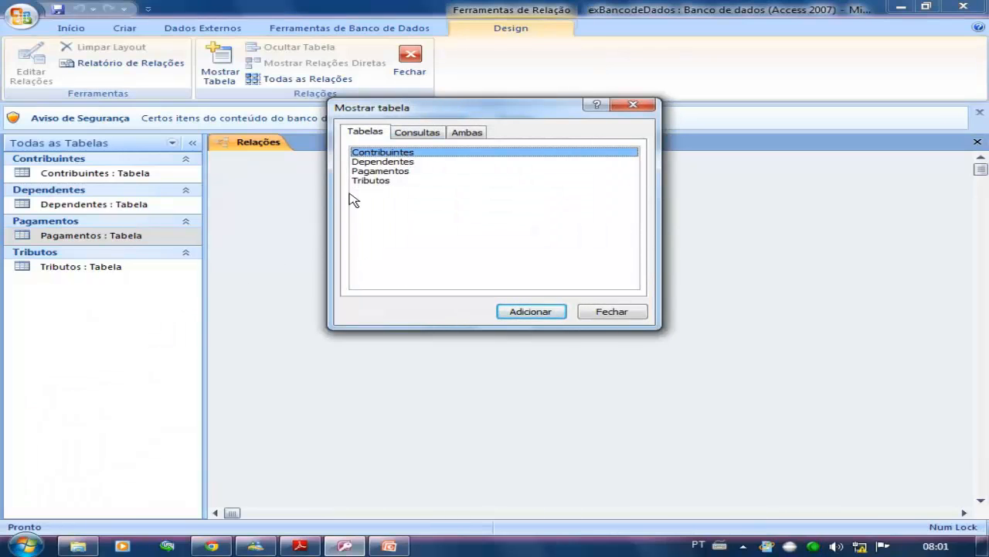
{"action": "left_click_drag", "start_coordinate": [430, 199], "coordinate": [360, 150]}
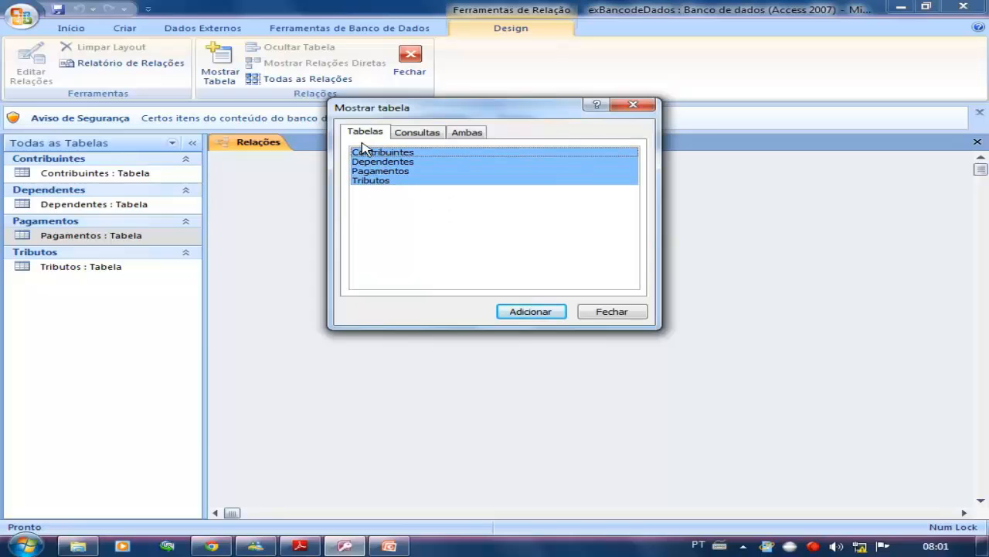
{"action": "left_click", "coordinate": [532, 312]}
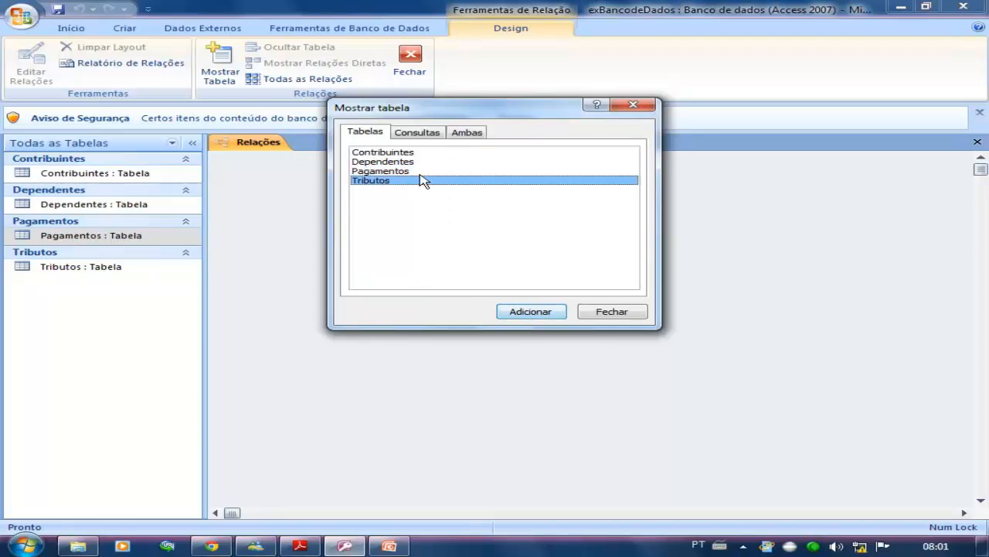
{"action": "left_click", "coordinate": [392, 163]}
{"action": "left_click", "coordinate": [514, 313]}
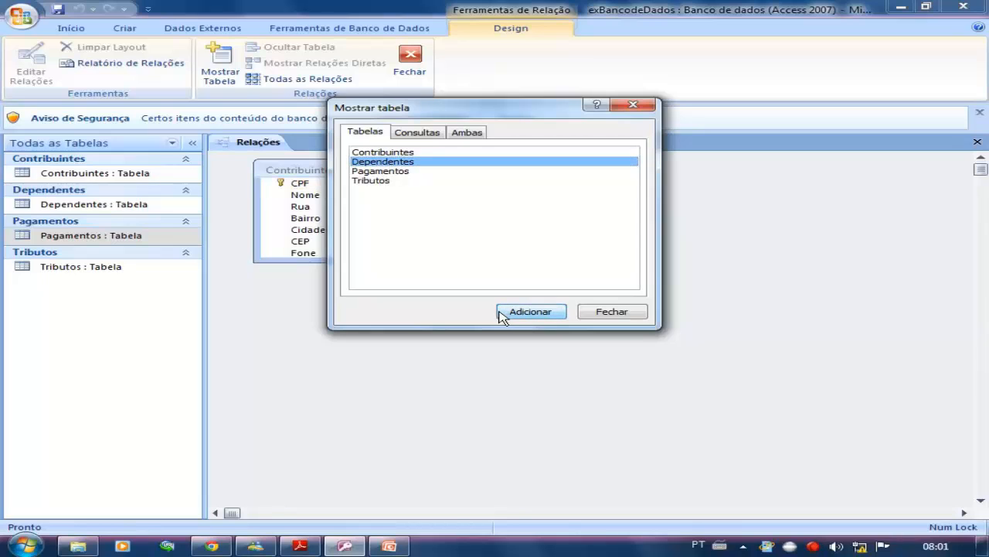
Step: Add the Pagamentos and Tributos tables to the relationships layout and close the table selection dialog
{"action": "left_click_drag", "start_coordinate": [514, 111], "coordinate": [726, 166]}
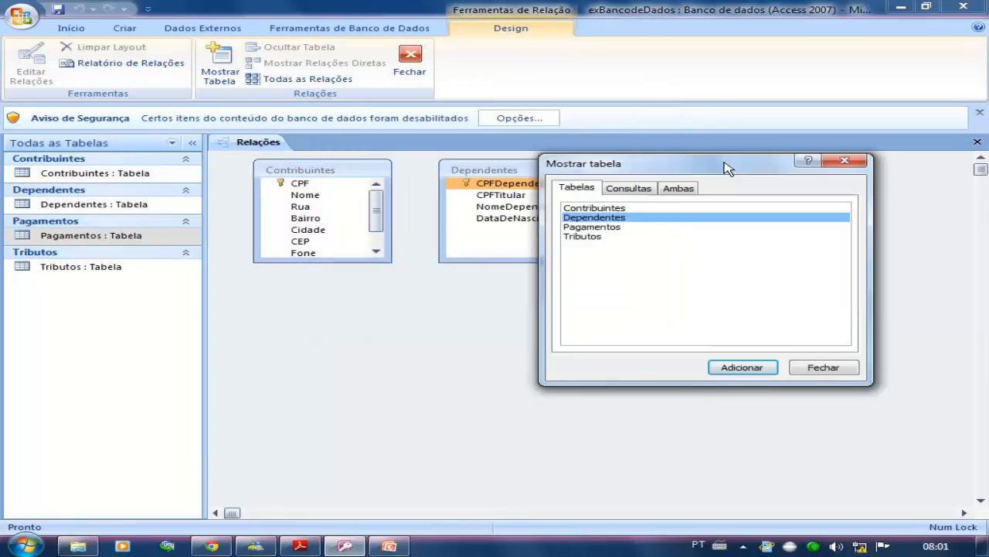
{"action": "left_click", "coordinate": [614, 227]}
{"action": "left_click", "coordinate": [765, 368]}
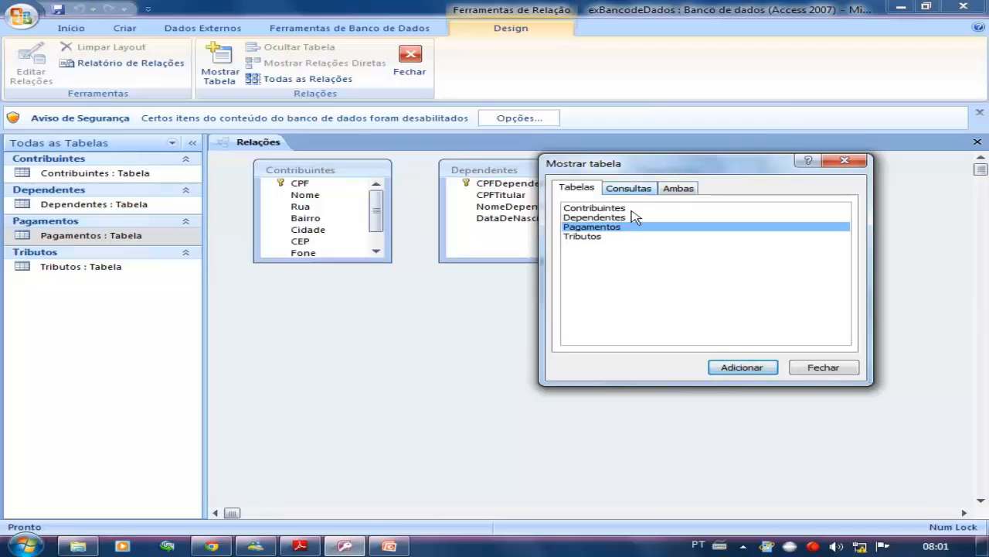
{"action": "double_click", "coordinate": [600, 237]}
{"action": "left_click", "coordinate": [823, 367]}
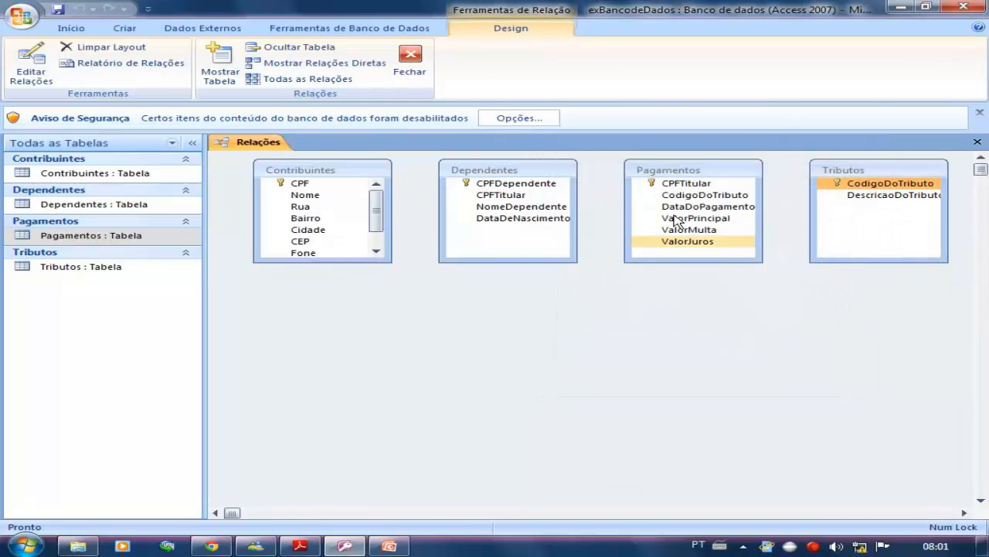
{"action": "left_click", "coordinate": [226, 68]}
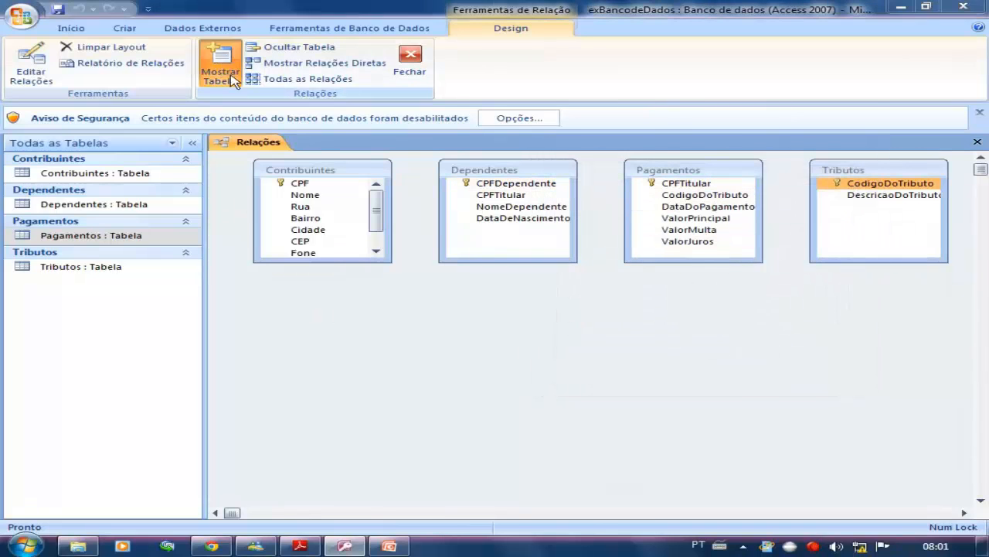
{"action": "left_click", "coordinate": [603, 312]}
Step: Switch to PowerPoint to check the relationship diagram of the four tables, and return to Access
{"action": "left_click", "coordinate": [332, 177]}
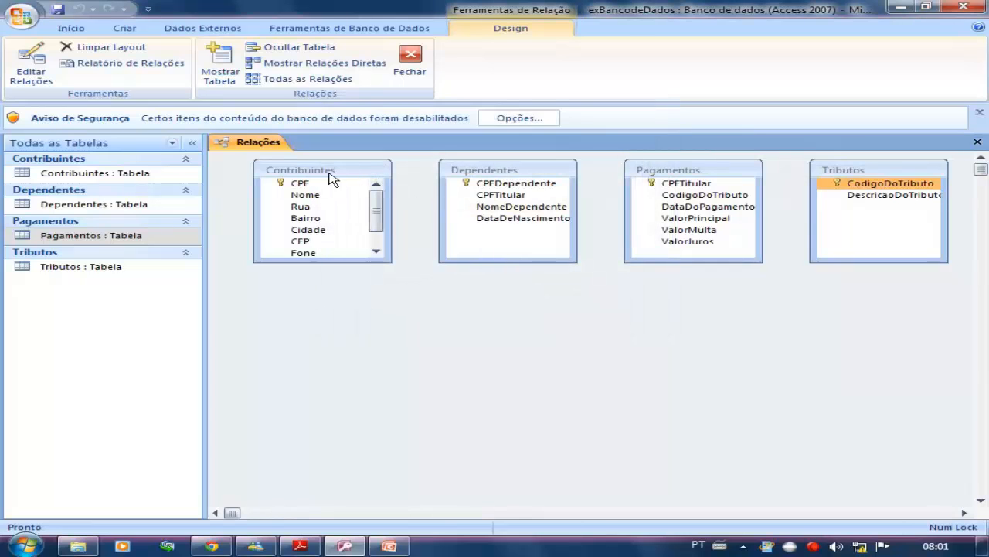
{"action": "left_click", "coordinate": [389, 546]}
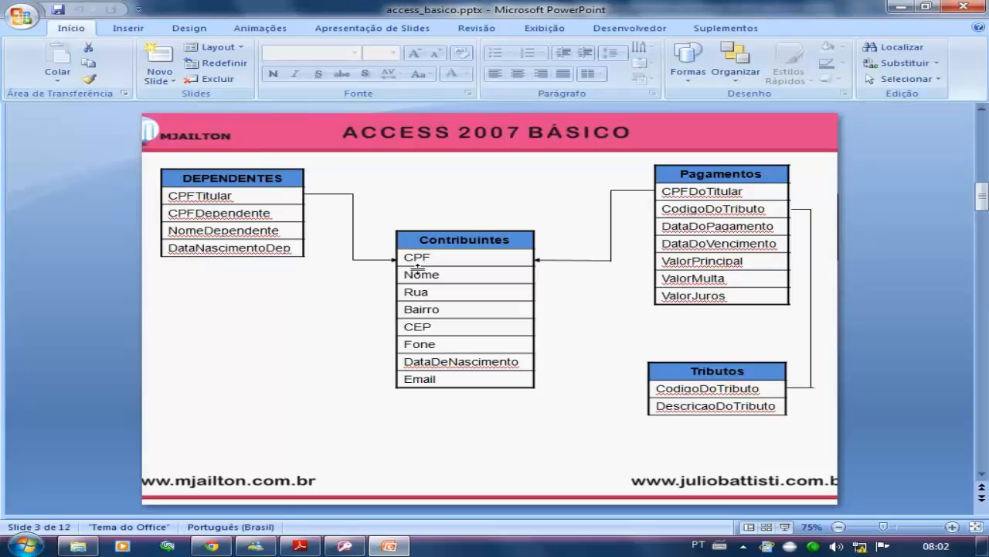
{"action": "left_click", "coordinate": [344, 546]}
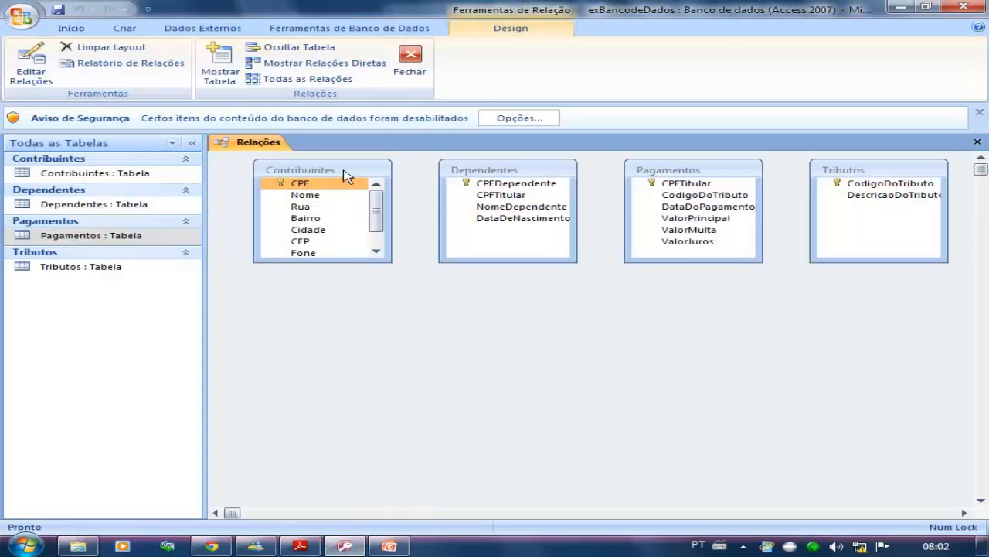
Step: Arrange the table boxes with Contribuintes between Dependentes and Pagamentos, and Tributos beneath that row
{"action": "left_click_drag", "start_coordinate": [347, 171], "coordinate": [627, 269]}
{"action": "left_click_drag", "start_coordinate": [546, 170], "coordinate": [352, 164]}
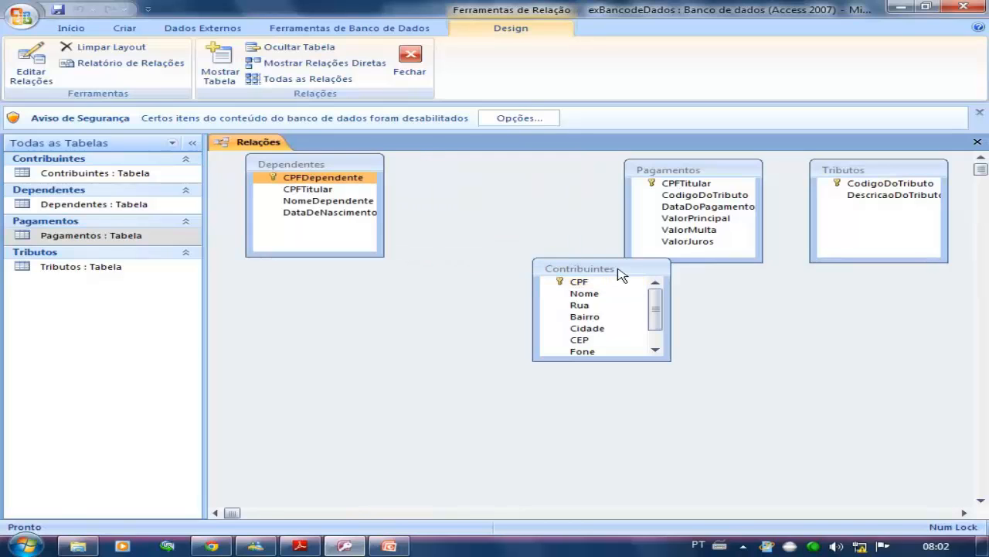
{"action": "left_click_drag", "start_coordinate": [620, 274], "coordinate": [512, 198]}
{"action": "left_click_drag", "start_coordinate": [675, 172], "coordinate": [676, 176]}
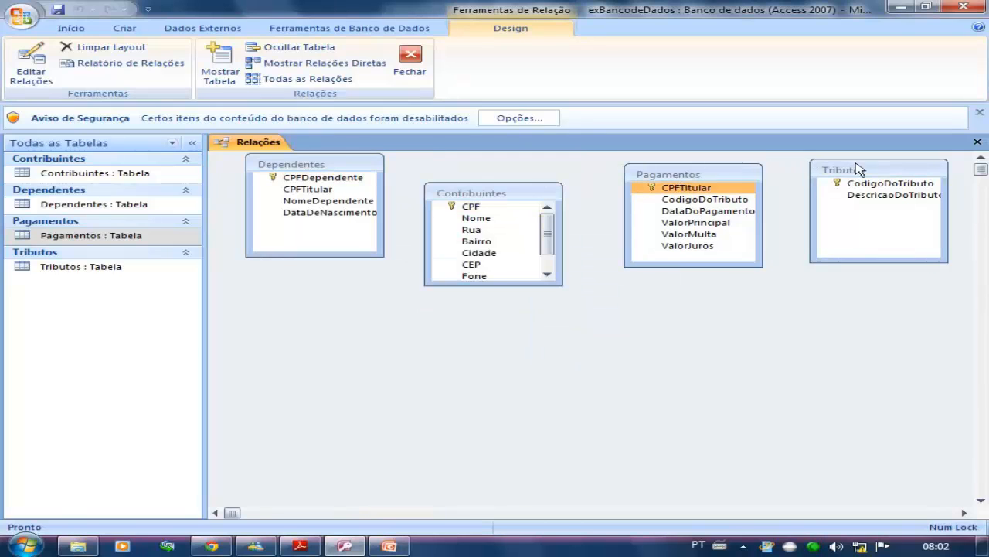
{"action": "left_click_drag", "start_coordinate": [857, 169], "coordinate": [686, 342]}
{"action": "left_click_drag", "start_coordinate": [691, 171], "coordinate": [741, 172]}
{"action": "left_click_drag", "start_coordinate": [517, 194], "coordinate": [549, 169]}
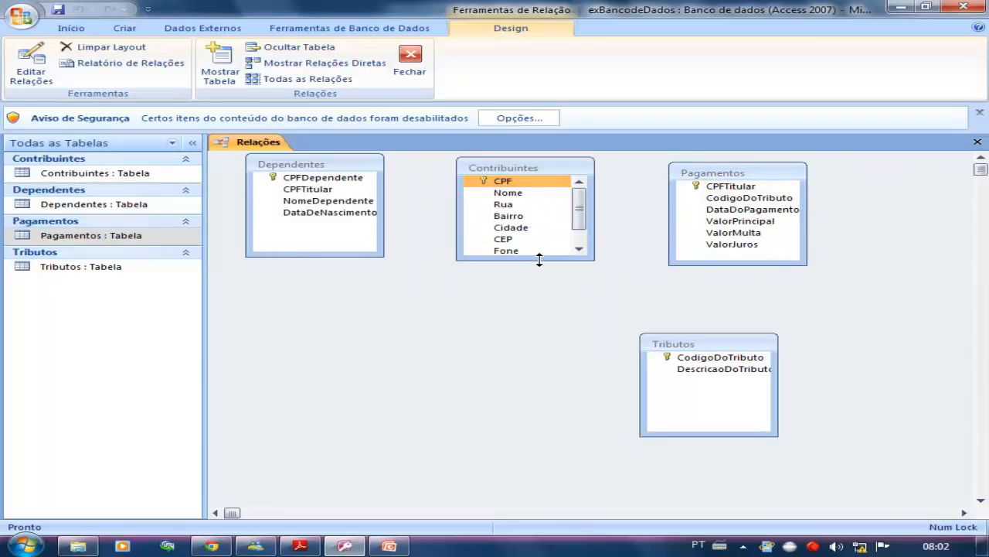
Step: Lengthen the Contribuintes box to show all its fields, and realign the boxes with Tributos directly below Pagamentos
{"action": "left_click_drag", "start_coordinate": [540, 260], "coordinate": [537, 315]}
{"action": "left_click", "coordinate": [334, 170]}
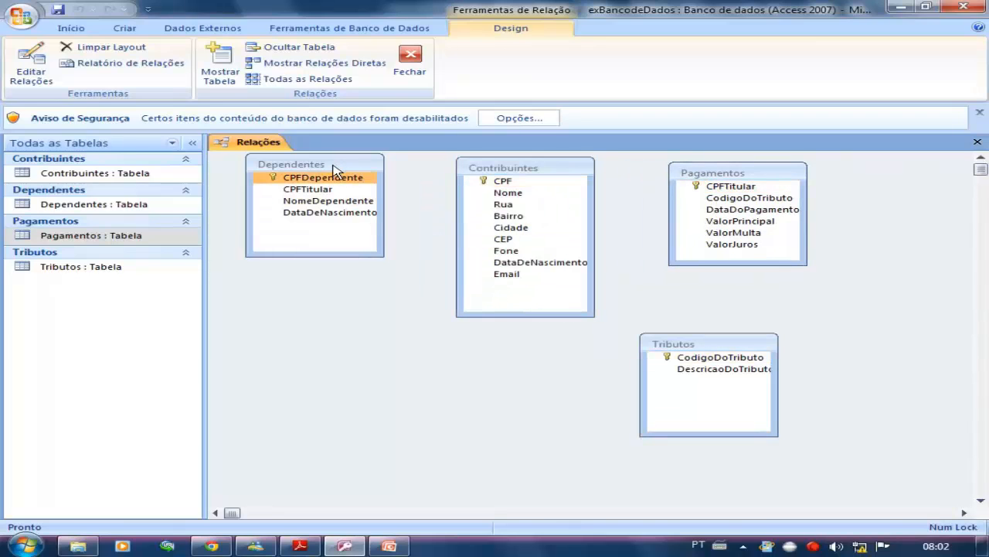
{"action": "left_click_drag", "start_coordinate": [334, 170], "coordinate": [318, 175]}
{"action": "left_click_drag", "start_coordinate": [507, 167], "coordinate": [492, 172]}
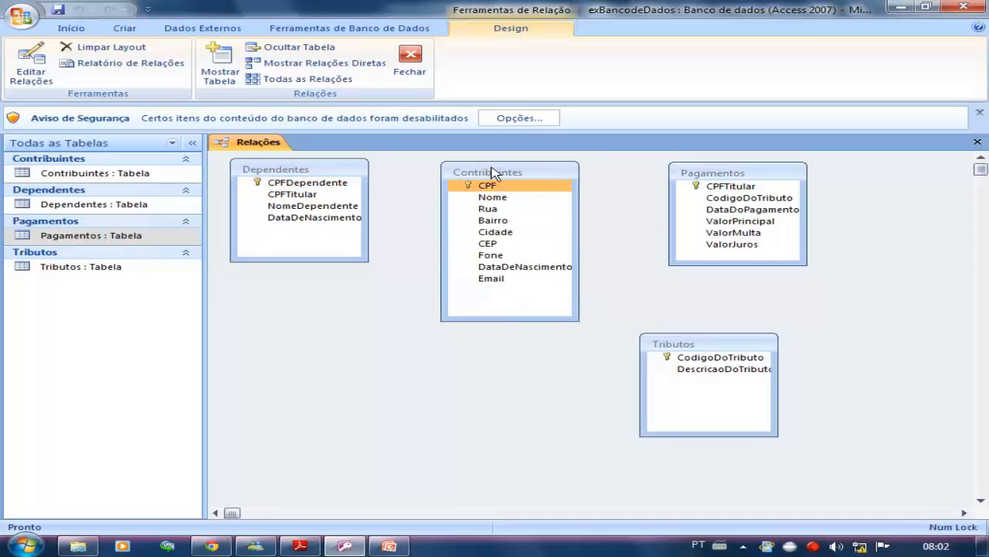
{"action": "left_click_drag", "start_coordinate": [688, 343], "coordinate": [722, 307]}
{"action": "left_click", "coordinate": [296, 184]}
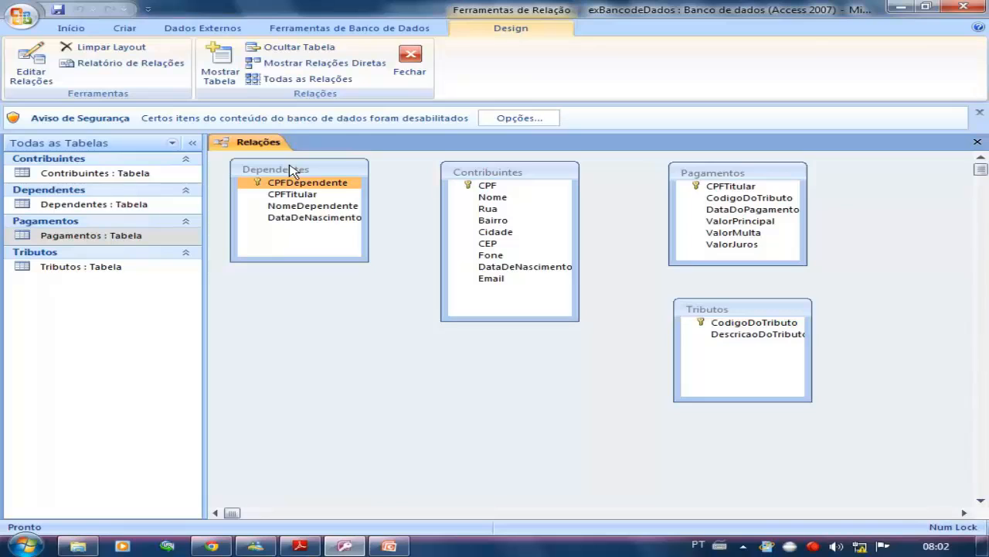
{"action": "left_click_drag", "start_coordinate": [466, 177], "coordinate": [490, 171]}
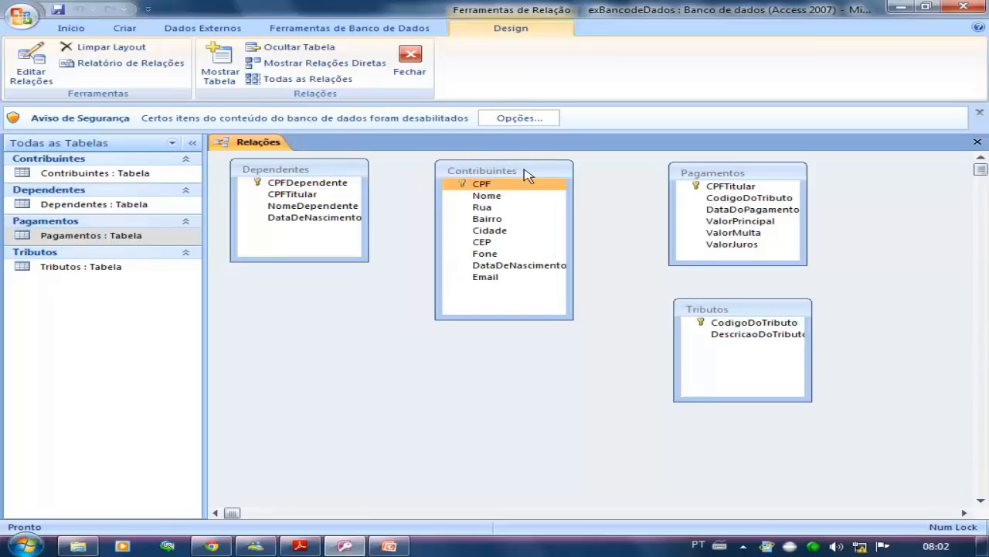
Step: Reposition the Contribuintes box between Dependentes and Pagamentos in the relationships layout
{"action": "left_click", "coordinate": [705, 174]}
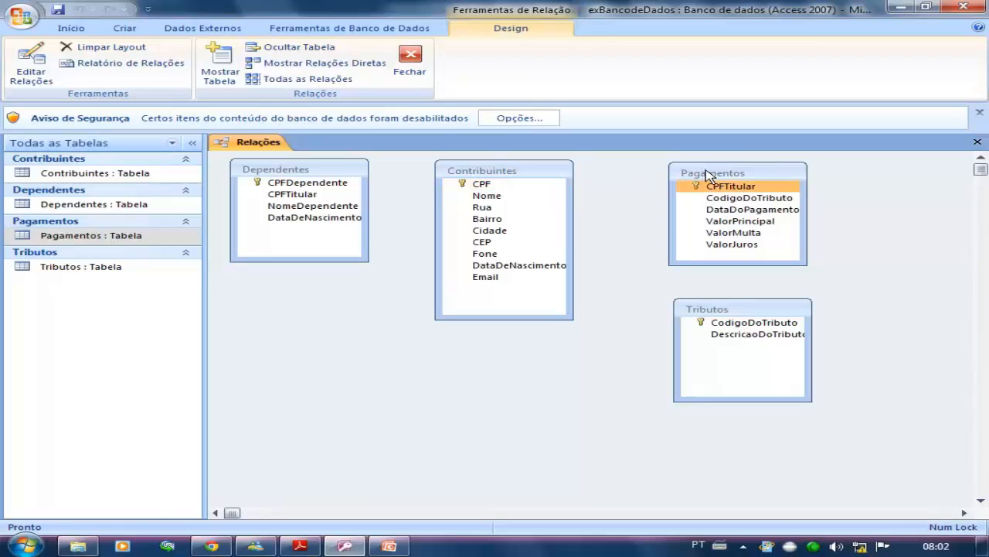
{"action": "left_click", "coordinate": [741, 312]}
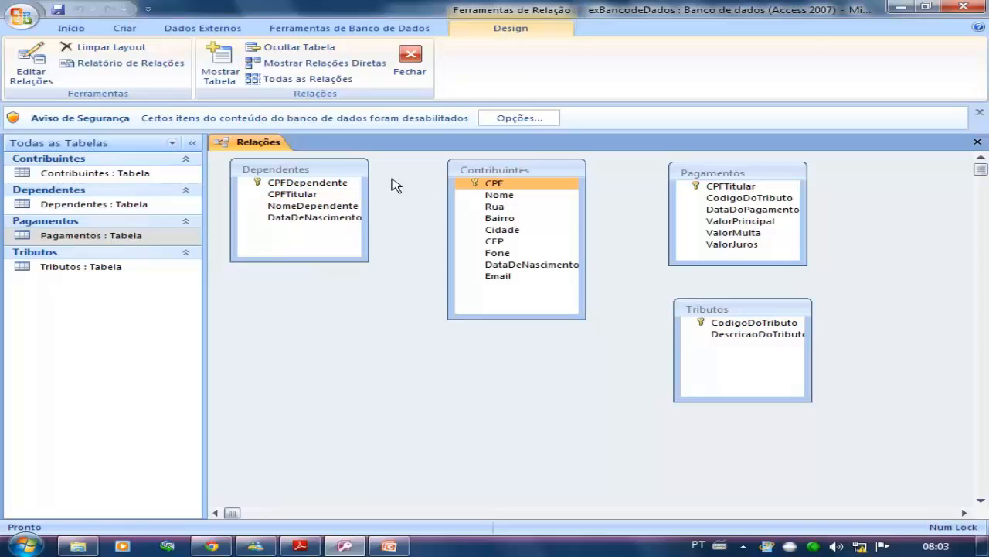
{"action": "left_click_drag", "start_coordinate": [499, 175], "coordinate": [483, 170]}
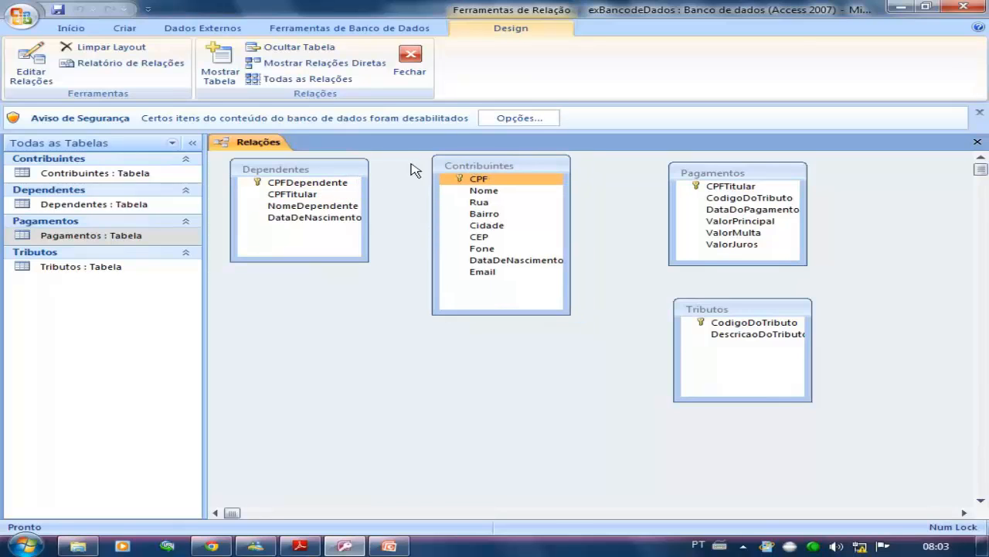
{"action": "left_click", "coordinate": [350, 183]}
{"action": "left_click", "coordinate": [473, 167]}
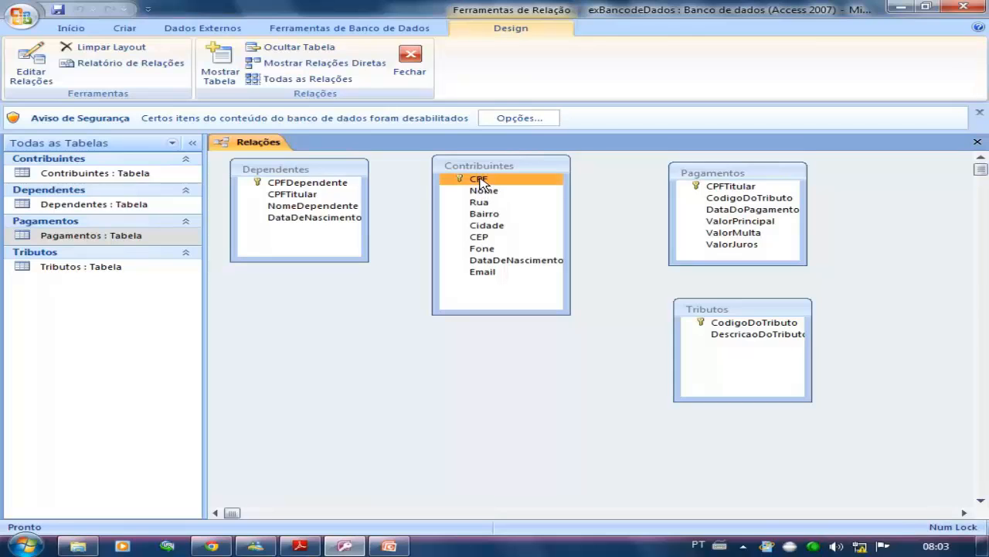
Step: Relate Contribuintes CPF to Dependentes CPFTitular, enforcing referential integrity with cascading updates and deletions
{"action": "left_click_drag", "start_coordinate": [480, 180], "coordinate": [299, 194]}
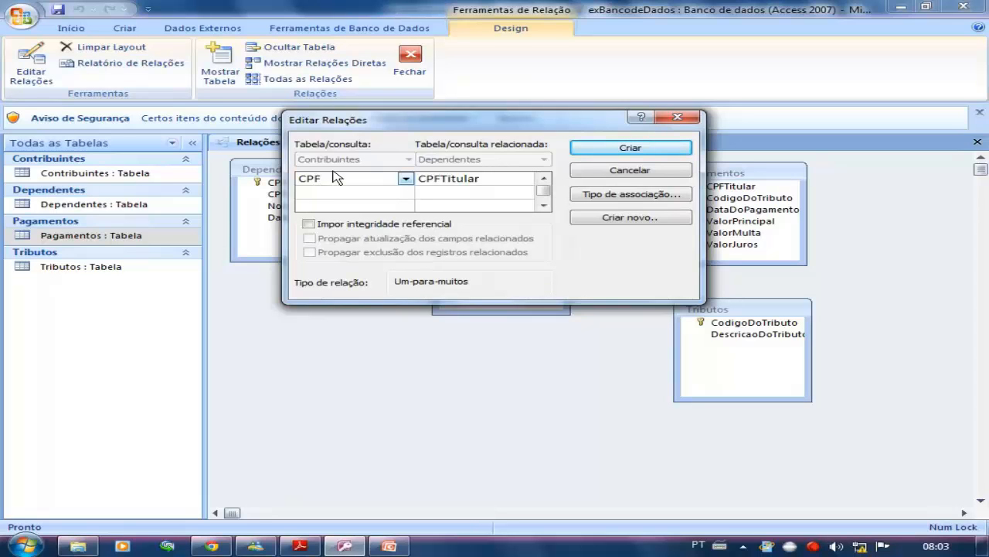
{"action": "left_click_drag", "start_coordinate": [402, 123], "coordinate": [658, 96]}
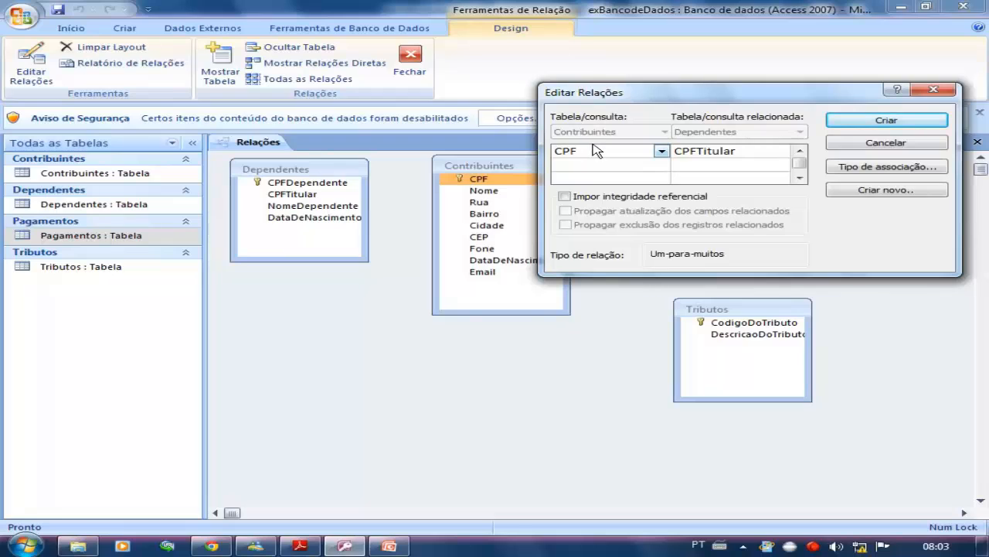
{"action": "left_click", "coordinate": [565, 197]}
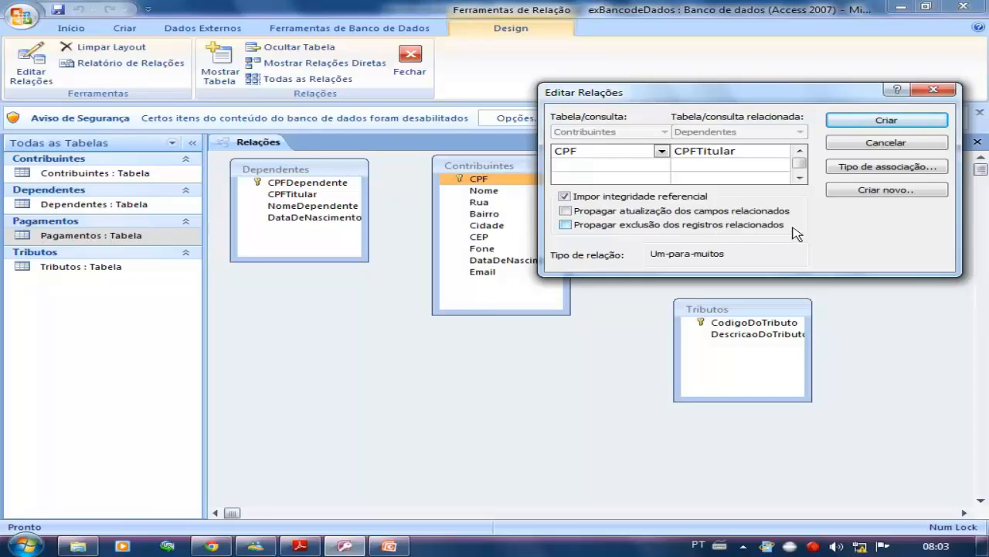
{"action": "left_click", "coordinate": [568, 211]}
{"action": "left_click", "coordinate": [567, 225]}
{"action": "left_click", "coordinate": [829, 123]}
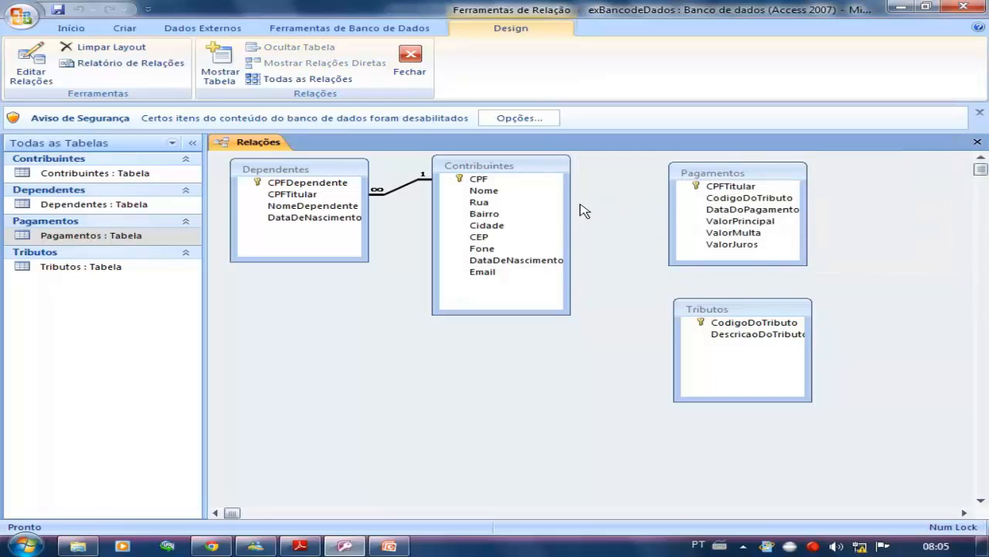
{"action": "left_click", "coordinate": [520, 215]}
{"action": "left_click", "coordinate": [500, 190]}
{"action": "left_click", "coordinate": [489, 179]}
{"action": "left_click", "coordinate": [491, 190]}
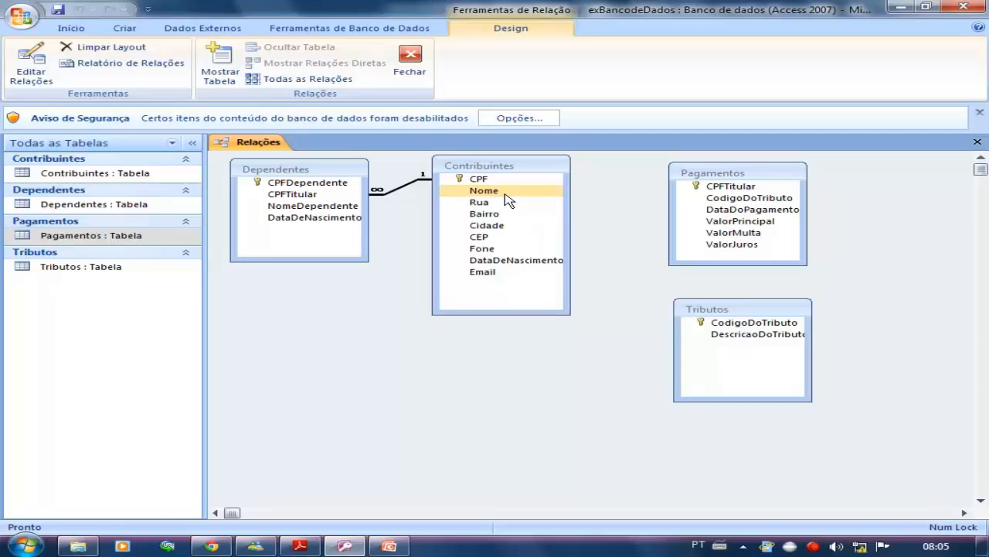
{"action": "left_click", "coordinate": [492, 170]}
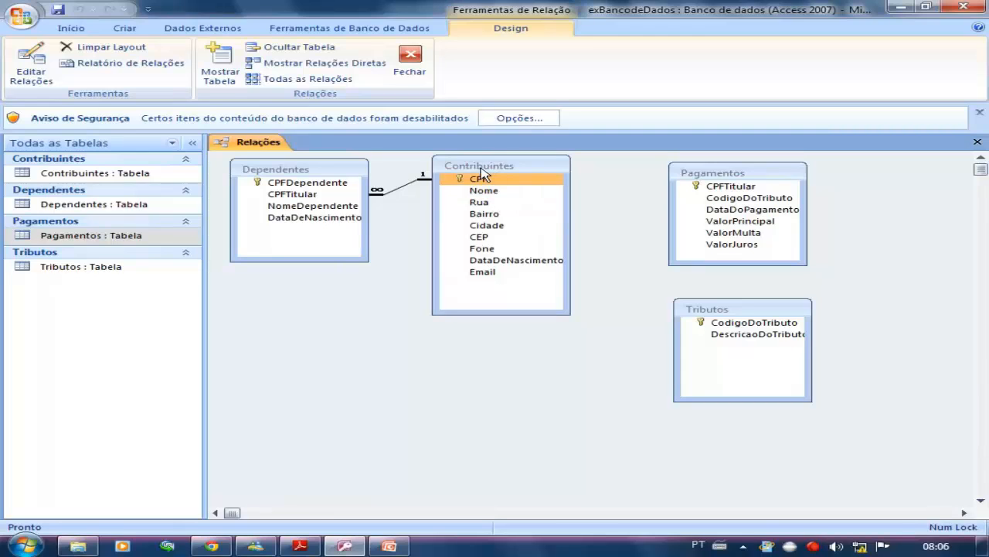
{"action": "left_click", "coordinate": [715, 197]}
{"action": "left_click", "coordinate": [718, 186]}
{"action": "left_click", "coordinate": [713, 208]}
{"action": "left_click", "coordinate": [685, 186]}
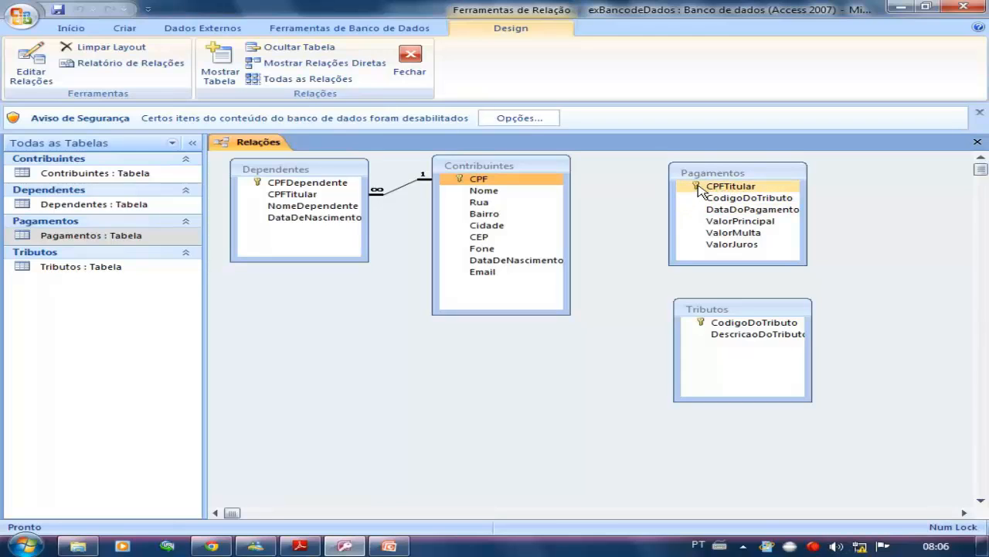
{"action": "mouse_move", "coordinate": [699, 189]}
{"action": "left_mouse_down"}
{"action": "mouse_move", "coordinate": [525, 188]}
{"action": "mouse_move", "coordinate": [601, 181]}
{"action": "mouse_move", "coordinate": [711, 195]}
{"action": "mouse_move", "coordinate": [713, 186]}
{"action": "left_mouse_up"}
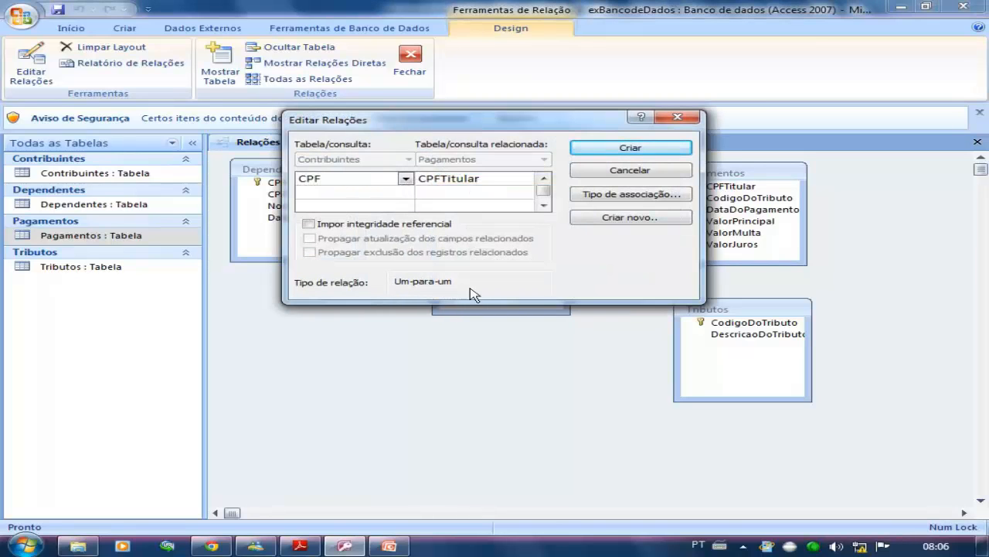
{"action": "left_click", "coordinate": [638, 173]}
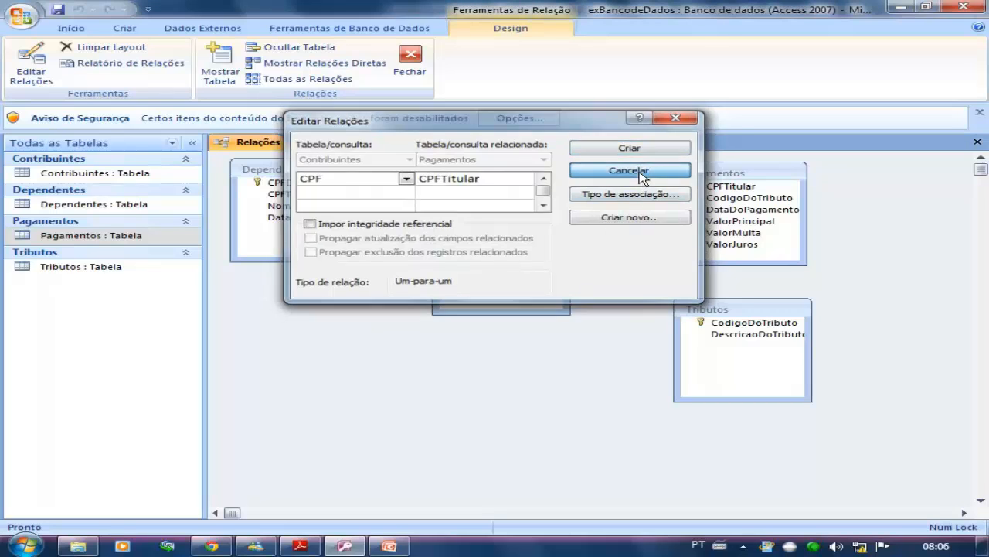
Step: Open the Pagamentos table in design view and remove the primary key from the CPFTitular field
{"action": "left_click_drag", "start_coordinate": [533, 179], "coordinate": [116, 204]}
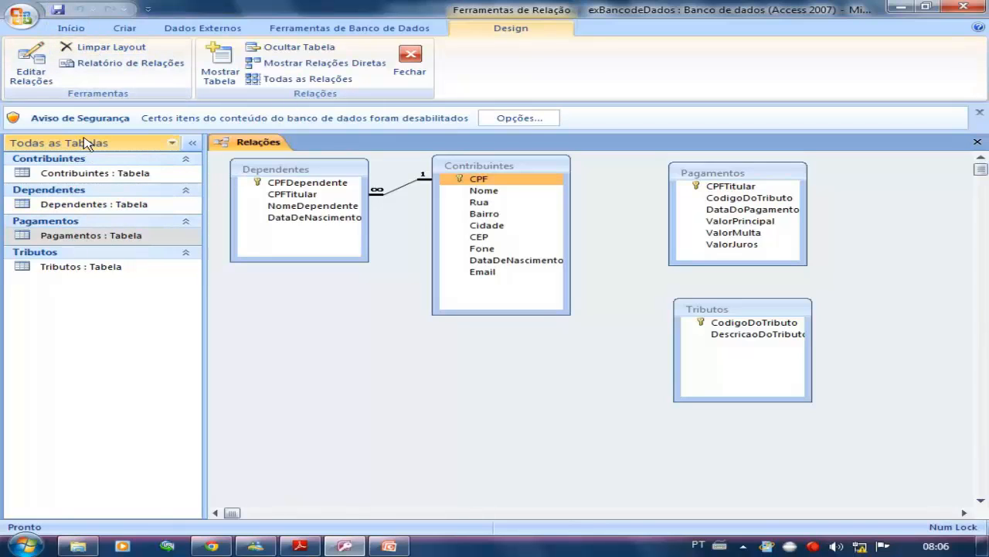
{"action": "double_click", "coordinate": [91, 236]}
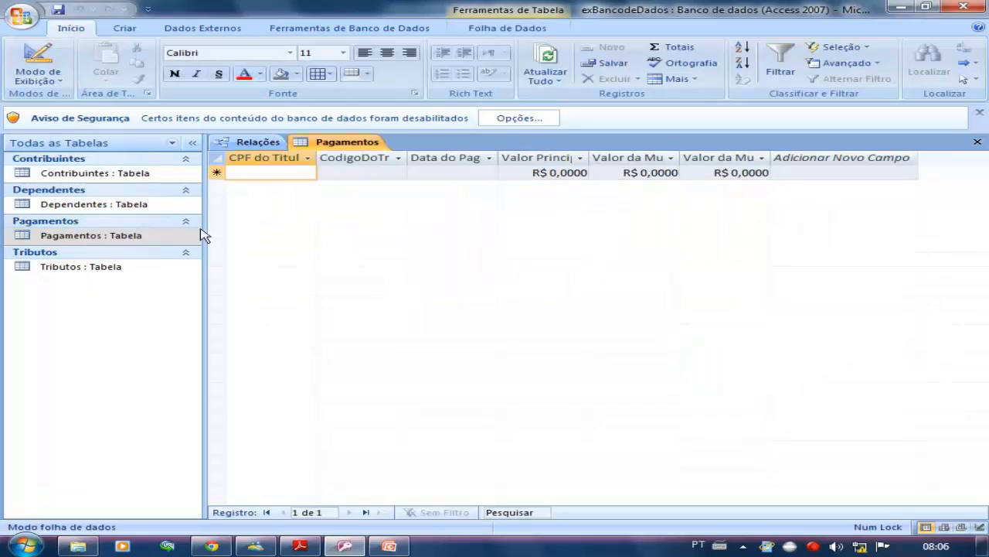
{"action": "left_click", "coordinate": [54, 68]}
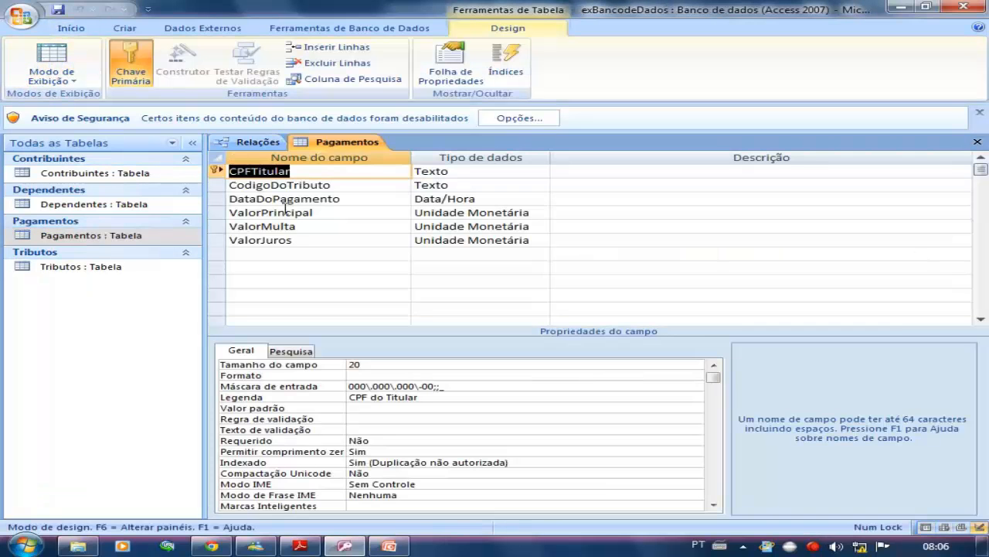
{"action": "left_click", "coordinate": [131, 65]}
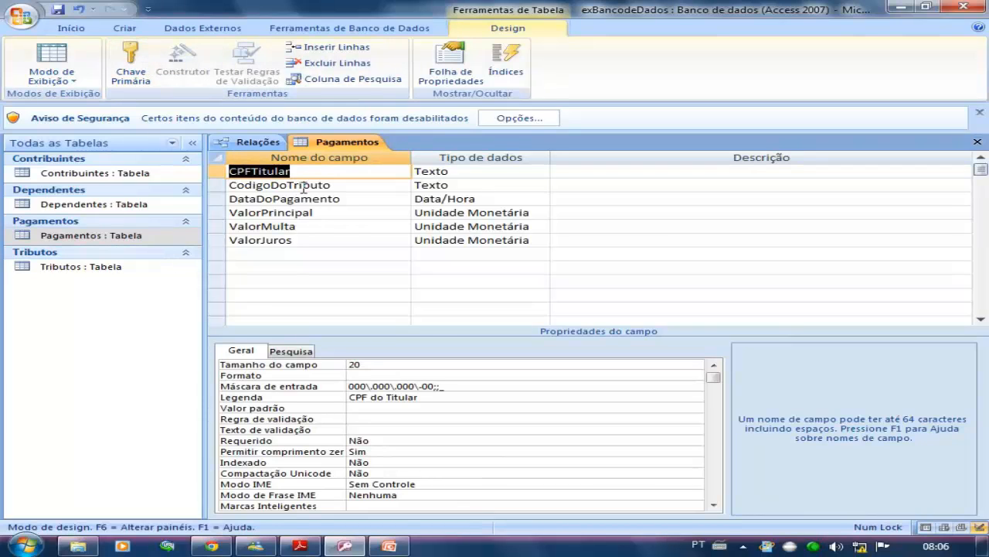
{"action": "left_click", "coordinate": [348, 186]}
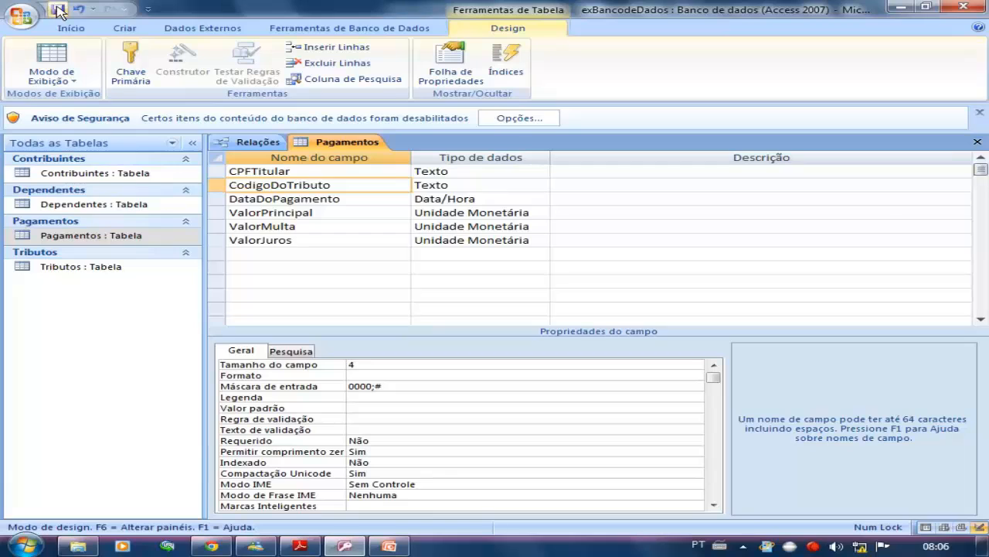
Step: Insert an id field above CPFTitular with the Numeração Automática data type and make it the primary key
{"action": "left_click", "coordinate": [220, 174]}
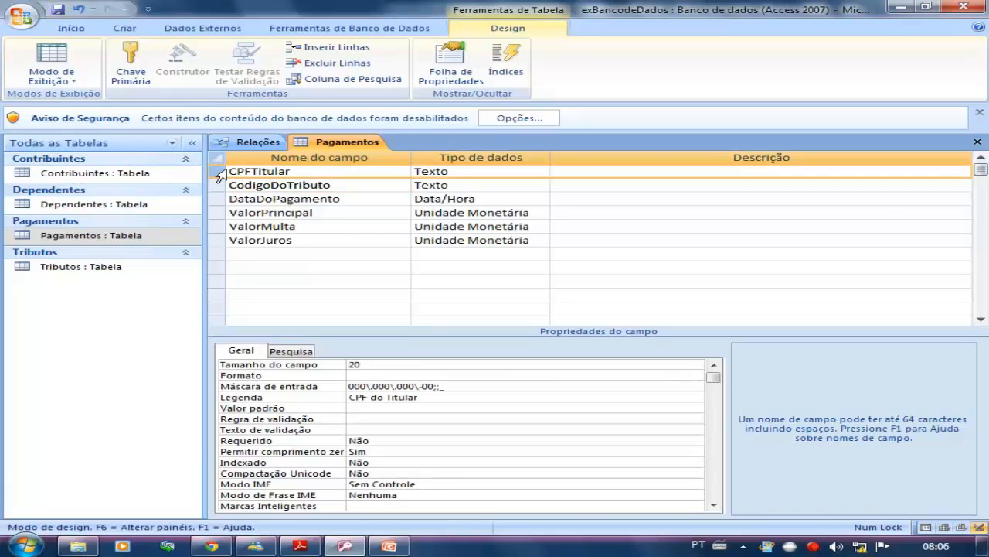
{"action": "key", "text": "Insert"}
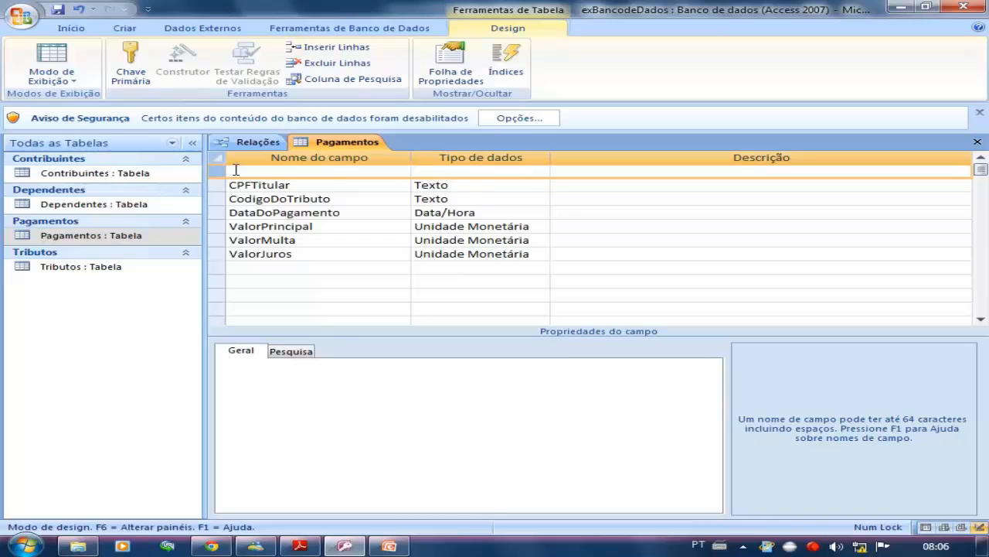
{"action": "left_click", "coordinate": [245, 171]}
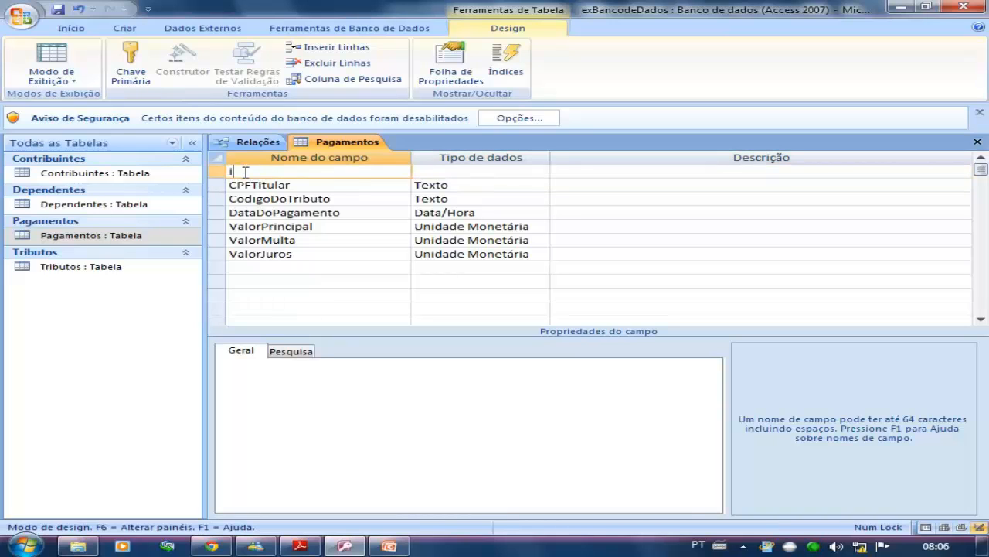
{"action": "left_click", "coordinate": [421, 172]}
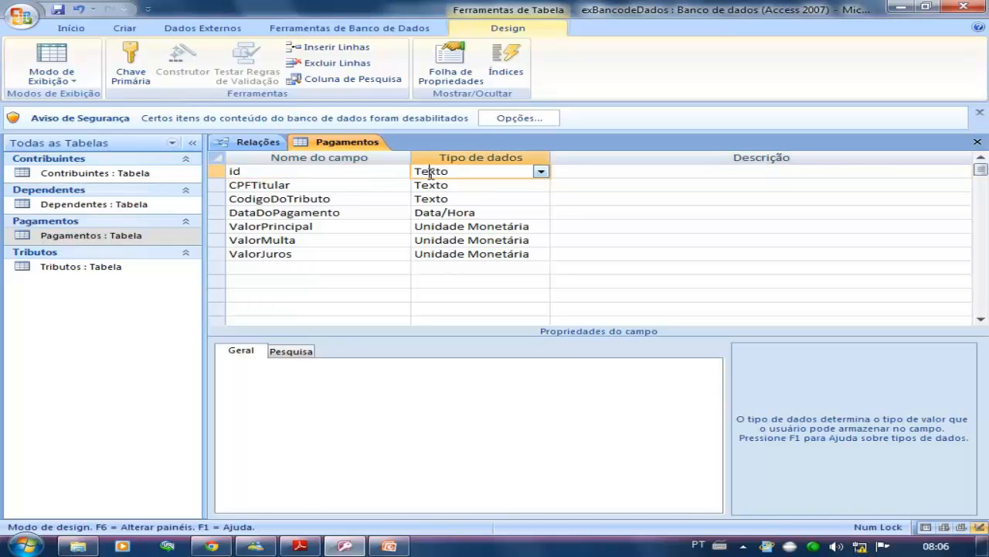
{"action": "left_click", "coordinate": [541, 172]}
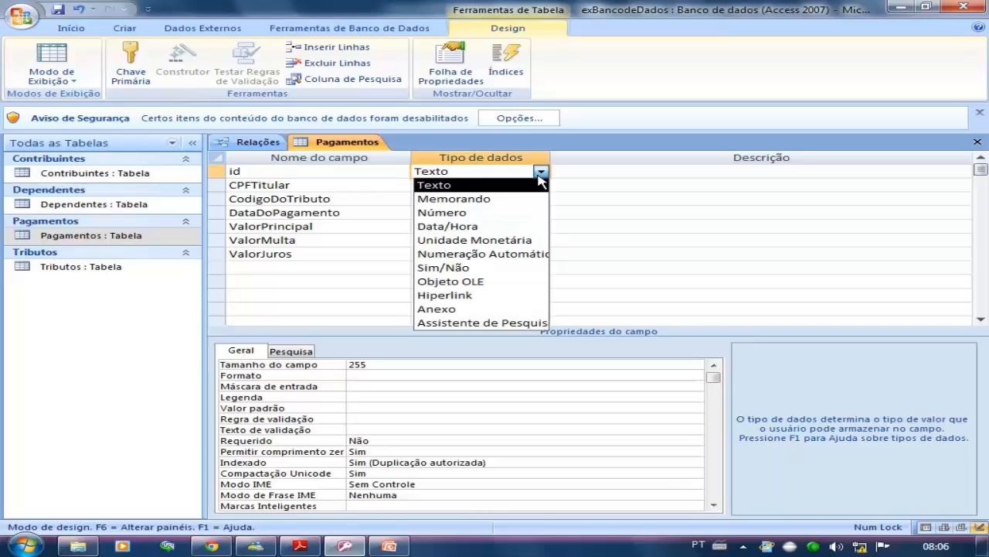
{"action": "left_click", "coordinate": [504, 254]}
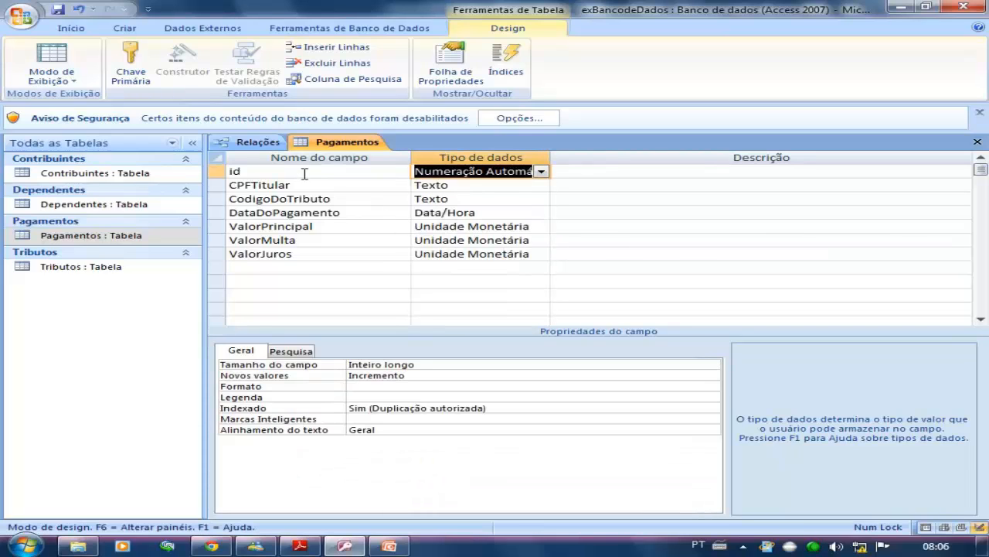
{"action": "left_click", "coordinate": [131, 64]}
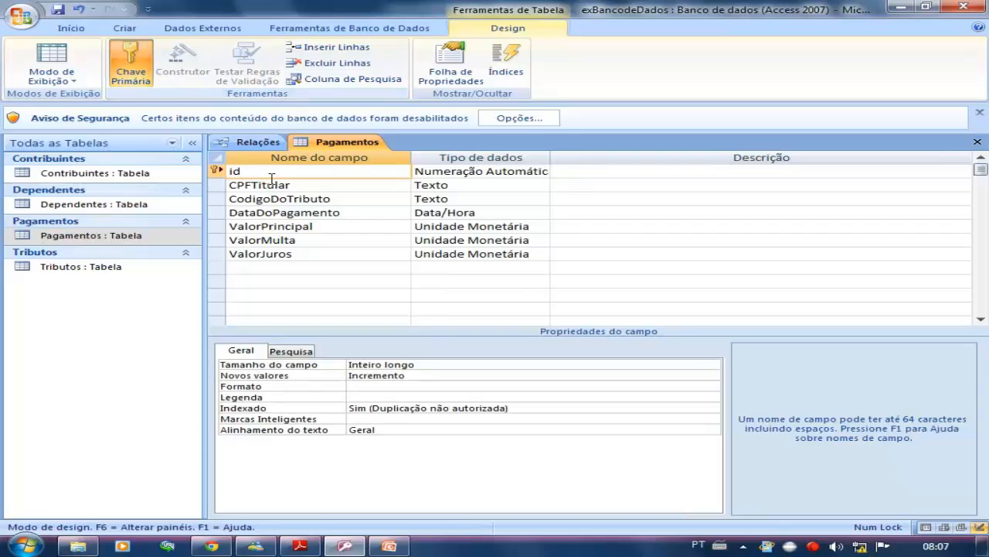
Step: Save and close the Pagamentos table design, and lengthen its box in the relationships layout to show all fields
{"action": "left_click", "coordinate": [313, 184]}
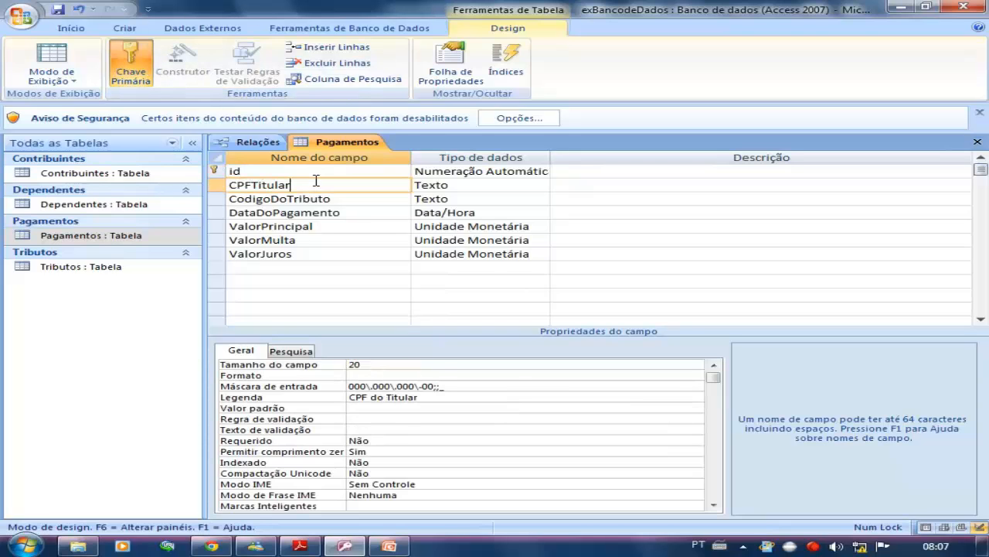
{"action": "left_click", "coordinate": [58, 11]}
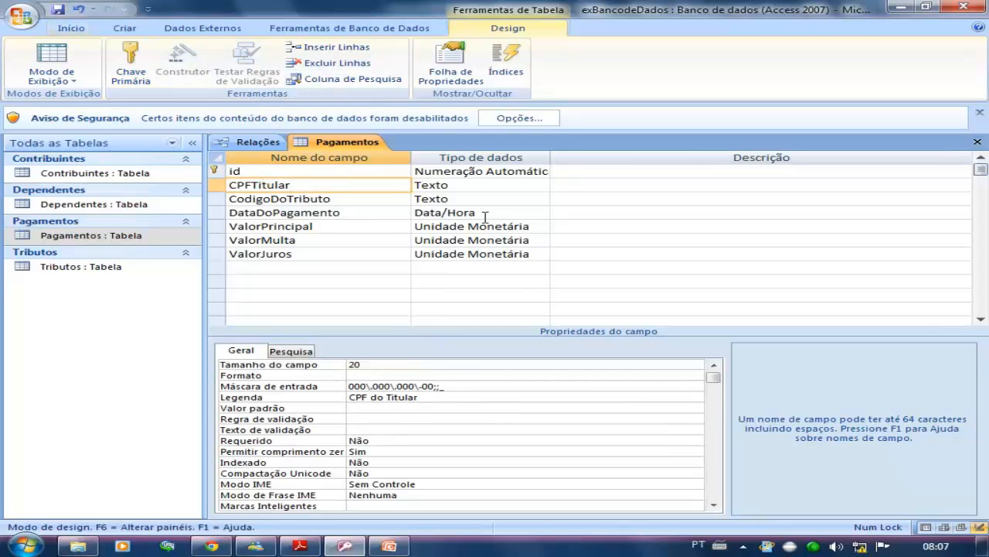
{"action": "left_click", "coordinate": [978, 145]}
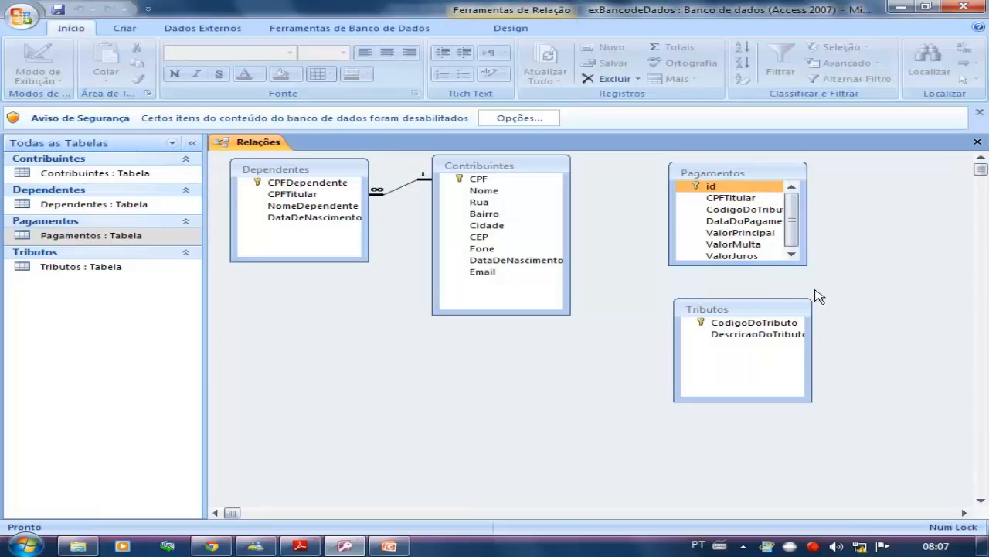
{"action": "left_click_drag", "start_coordinate": [794, 267], "coordinate": [793, 284]}
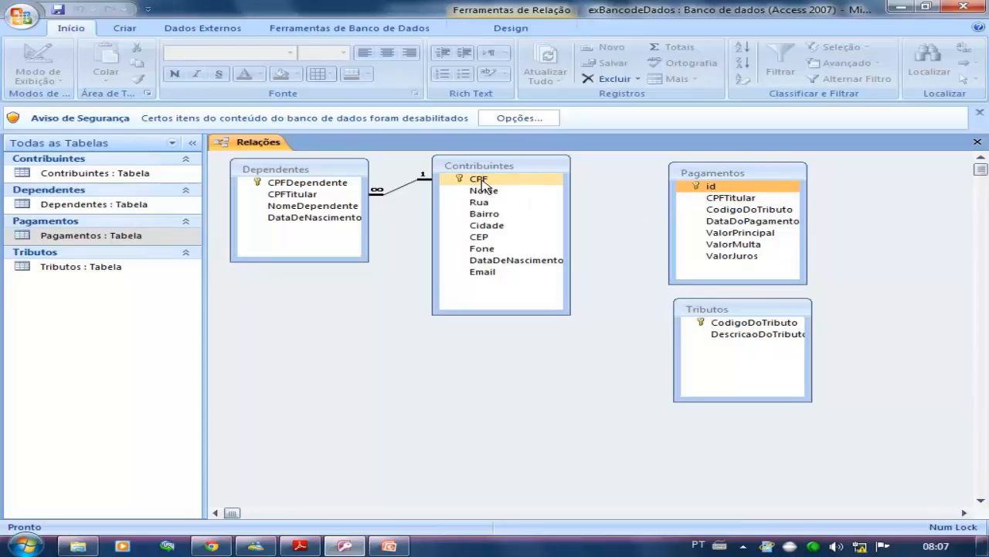
Step: Relate Contribuintes CPF to Pagamentos CPFTitular, enforcing referential integrity with cascading updates of related fields
{"action": "left_click_drag", "start_coordinate": [482, 182], "coordinate": [719, 202]}
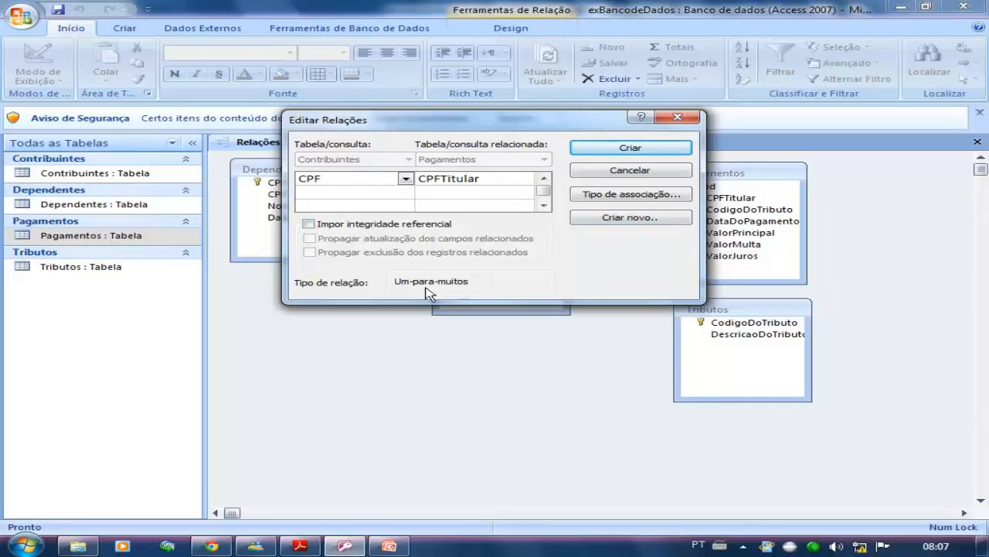
{"action": "left_click", "coordinate": [346, 225]}
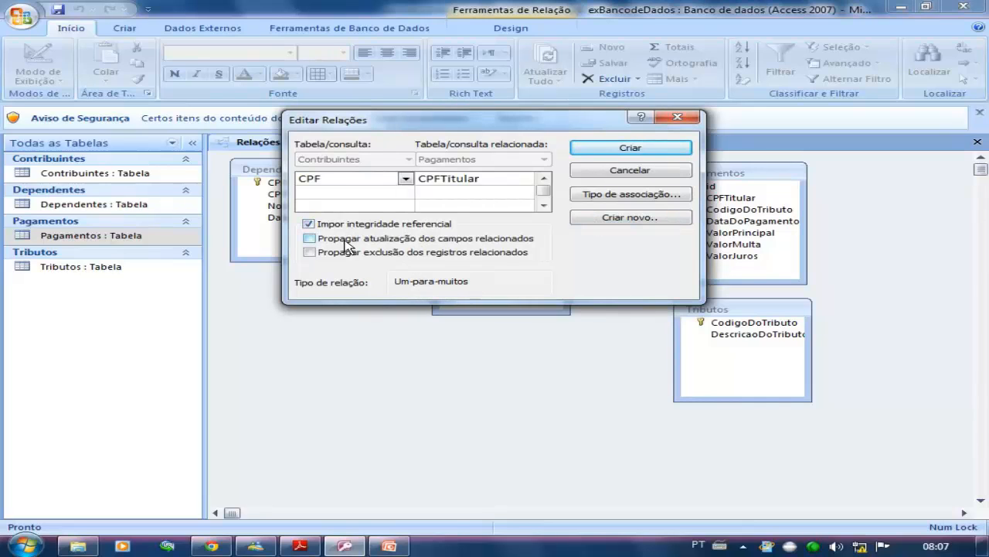
{"action": "left_click", "coordinate": [346, 240]}
{"action": "left_click", "coordinate": [630, 147]}
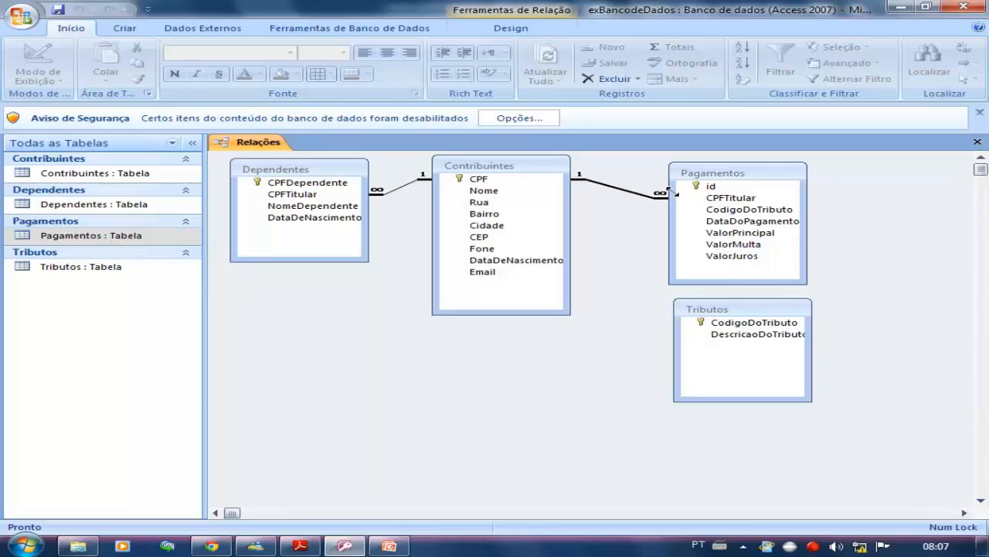
Step: Relate Tributos CodigoDoTributo to Pagamentos CodigoDoTributo, enforcing referential integrity with cascading updates of related fields
{"action": "left_click", "coordinate": [475, 178]}
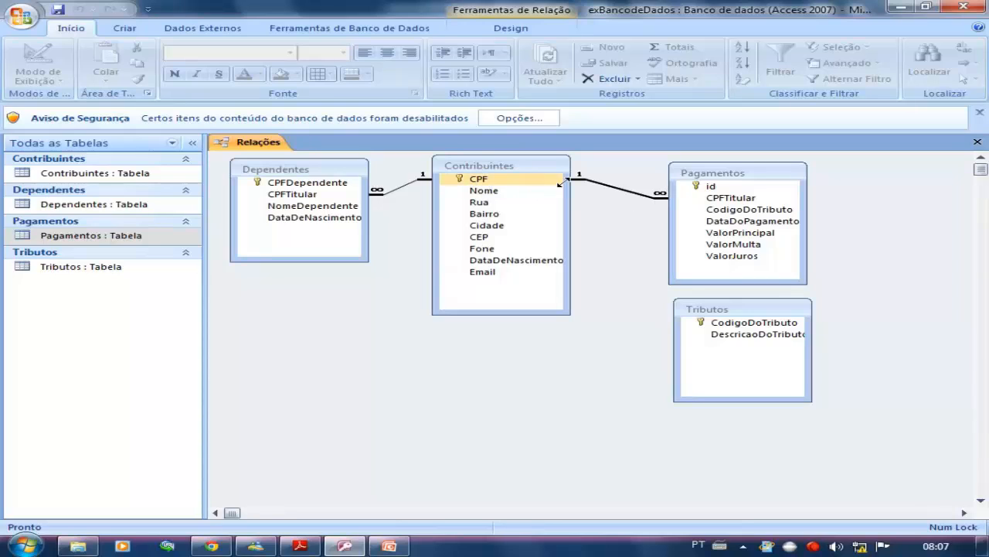
{"action": "left_click", "coordinate": [708, 200]}
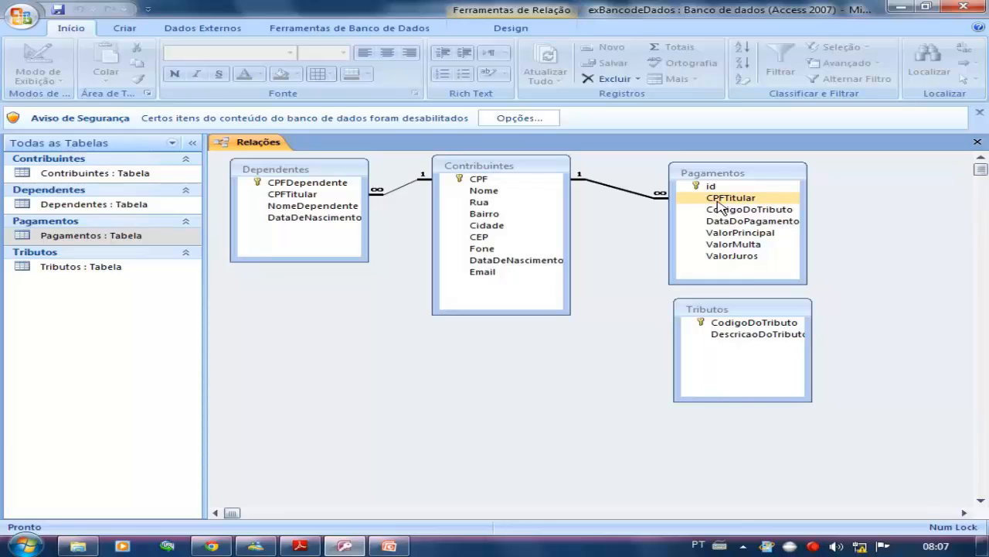
{"action": "left_click_drag", "start_coordinate": [720, 210], "coordinate": [773, 216]}
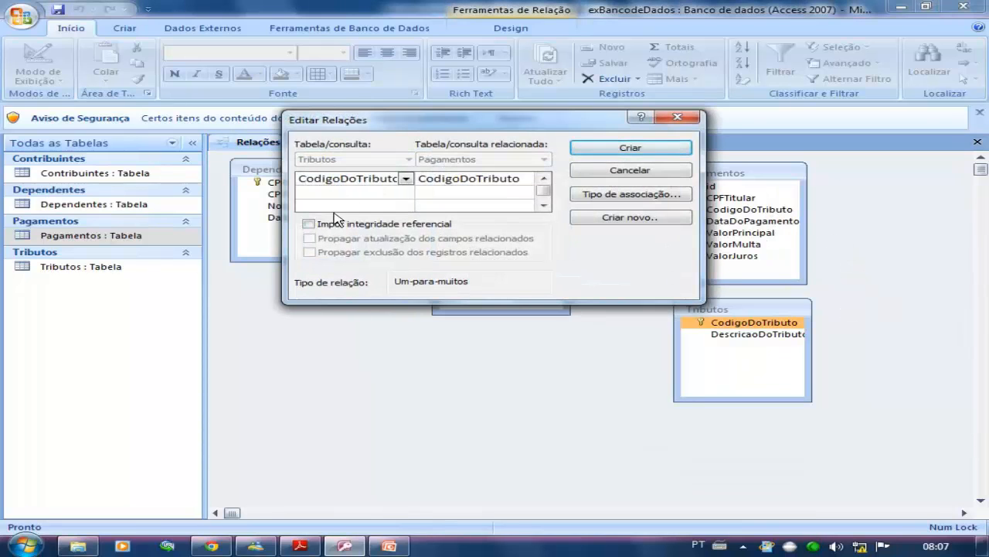
{"action": "left_click", "coordinate": [351, 224]}
{"action": "left_click", "coordinate": [345, 239]}
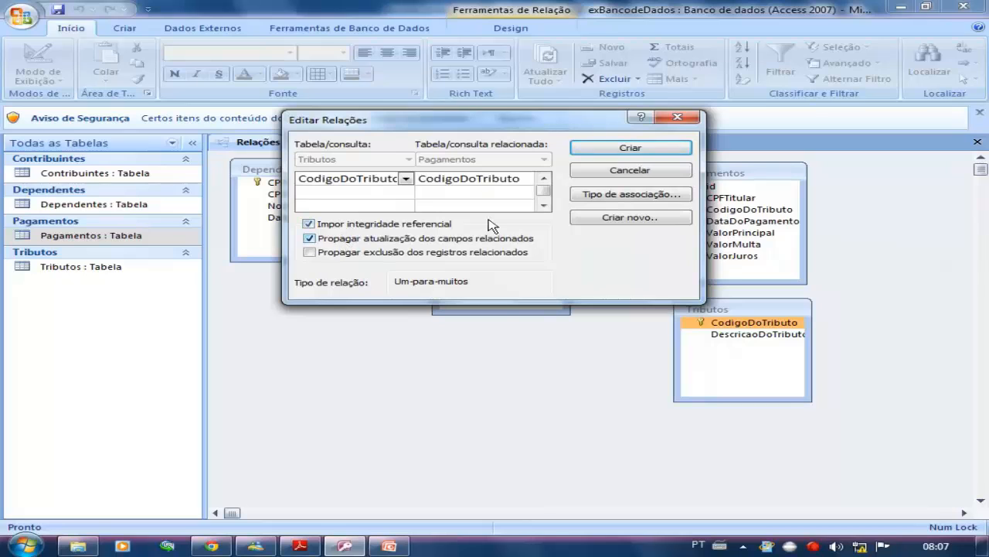
{"action": "left_click", "coordinate": [613, 153]}
Step: Rearrange the Pagamentos and Tributos boxes, placing Tributos diagonally below and to the right of Pagamentos with their relationship line clear of both boxes
{"action": "left_click_drag", "start_coordinate": [729, 310], "coordinate": [889, 313]}
{"action": "left_click_drag", "start_coordinate": [847, 322], "coordinate": [896, 316]}
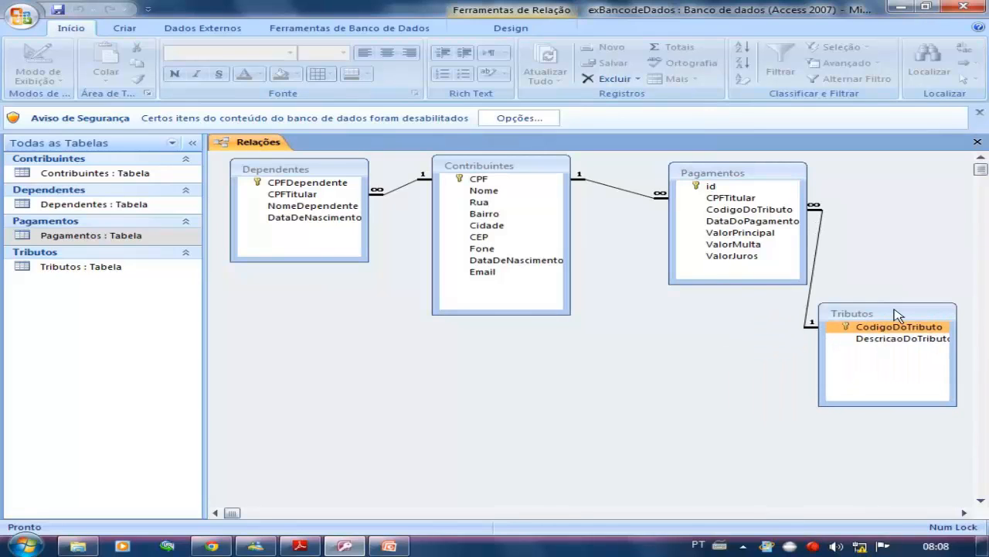
{"action": "left_click_drag", "start_coordinate": [724, 170], "coordinate": [799, 169]}
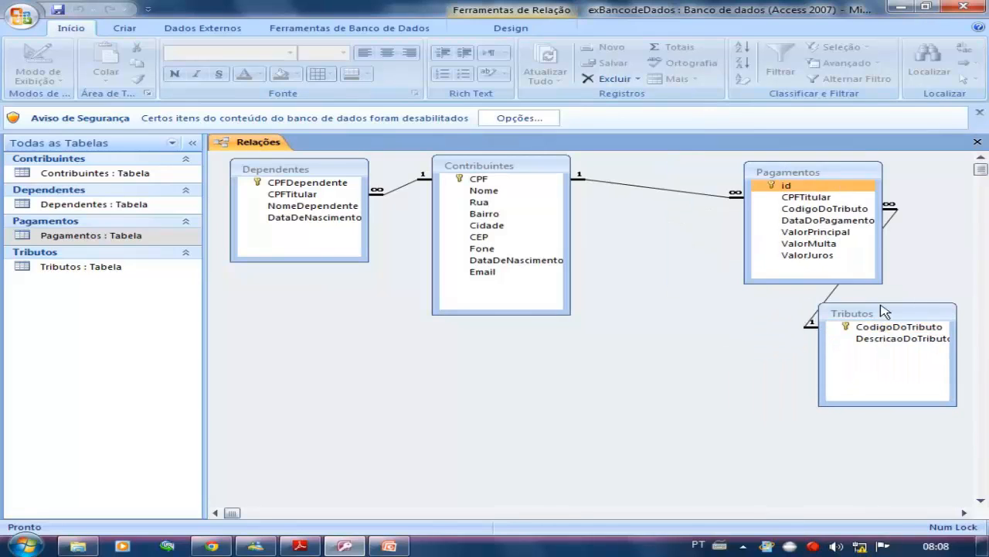
{"action": "left_click_drag", "start_coordinate": [884, 312], "coordinate": [723, 316]}
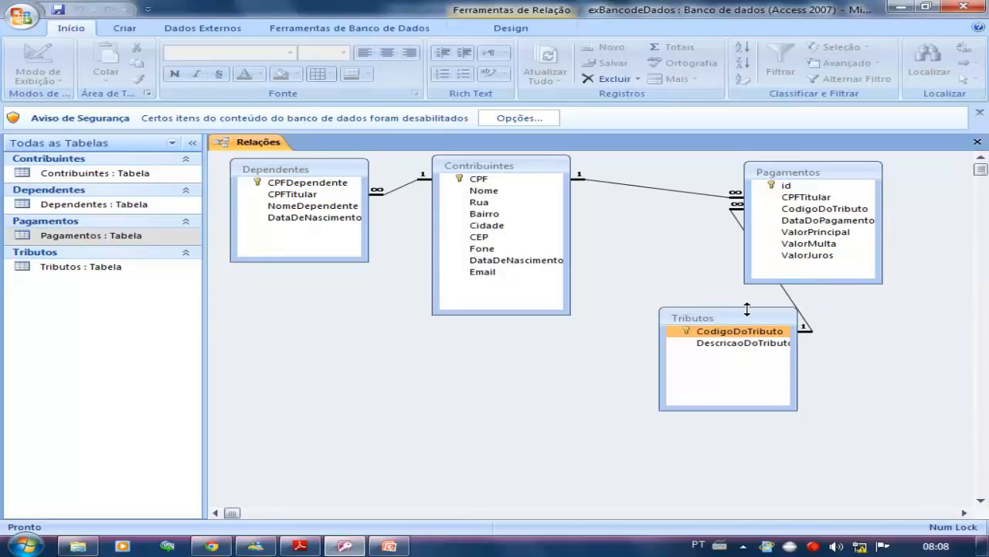
{"action": "left_click_drag", "start_coordinate": [796, 317], "coordinate": [831, 318]}
{"action": "left_click", "coordinate": [794, 183]}
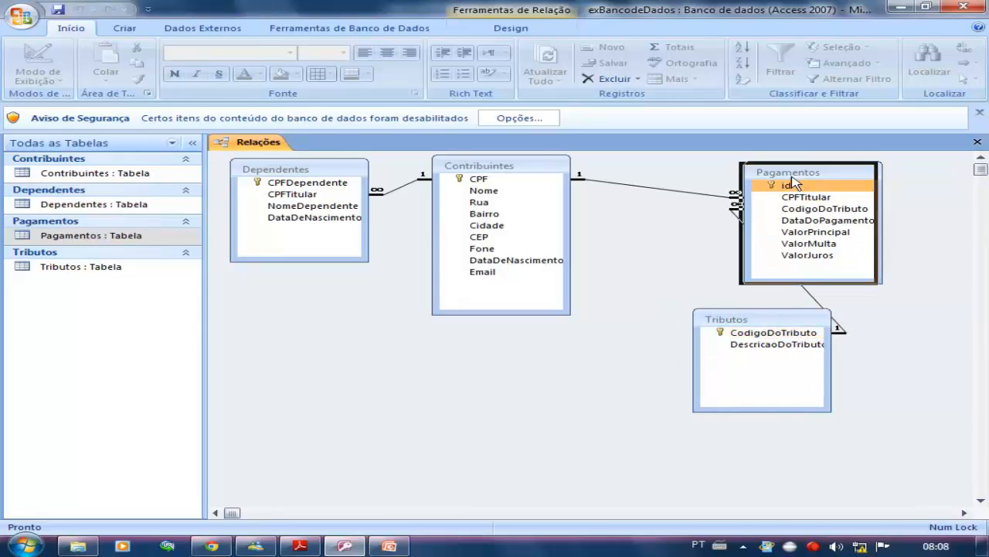
{"action": "left_click_drag", "start_coordinate": [777, 189], "coordinate": [697, 192]}
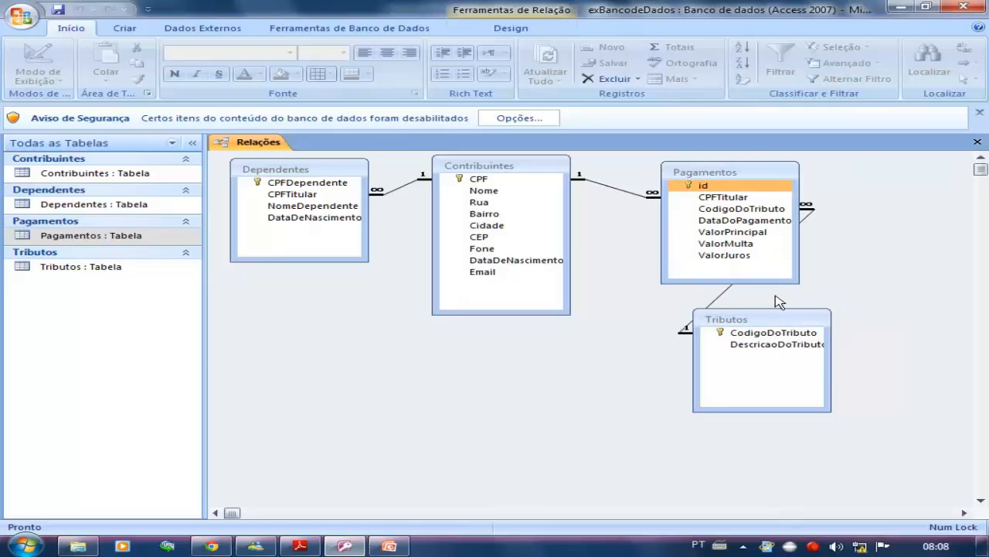
{"action": "left_click_drag", "start_coordinate": [779, 320], "coordinate": [697, 317]}
{"action": "left_click_drag", "start_coordinate": [749, 355], "coordinate": [898, 308]}
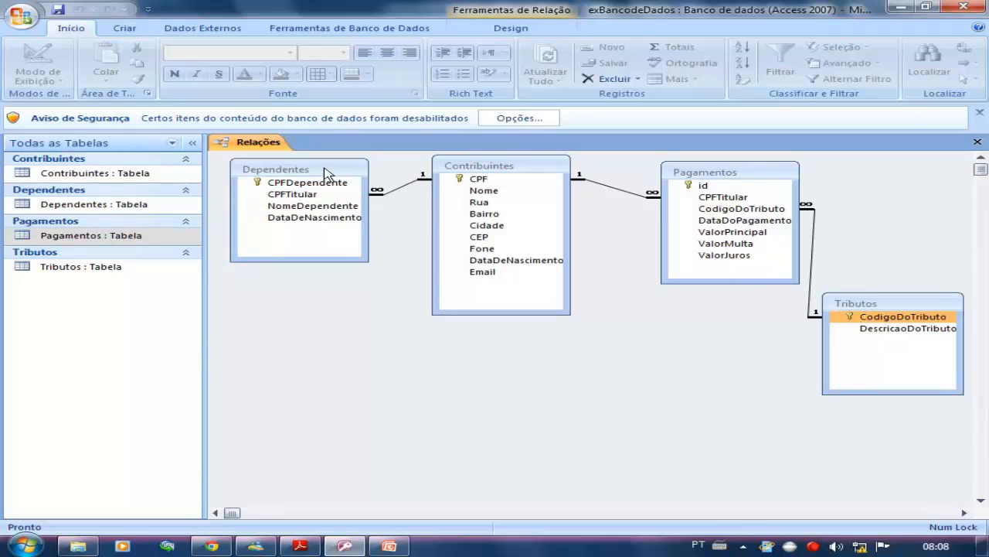
{"action": "left_click_drag", "start_coordinate": [326, 179], "coordinate": [453, 178]}
{"action": "left_click", "coordinate": [684, 186]}
{"action": "left_click", "coordinate": [713, 187]}
{"action": "left_click", "coordinate": [712, 187]}
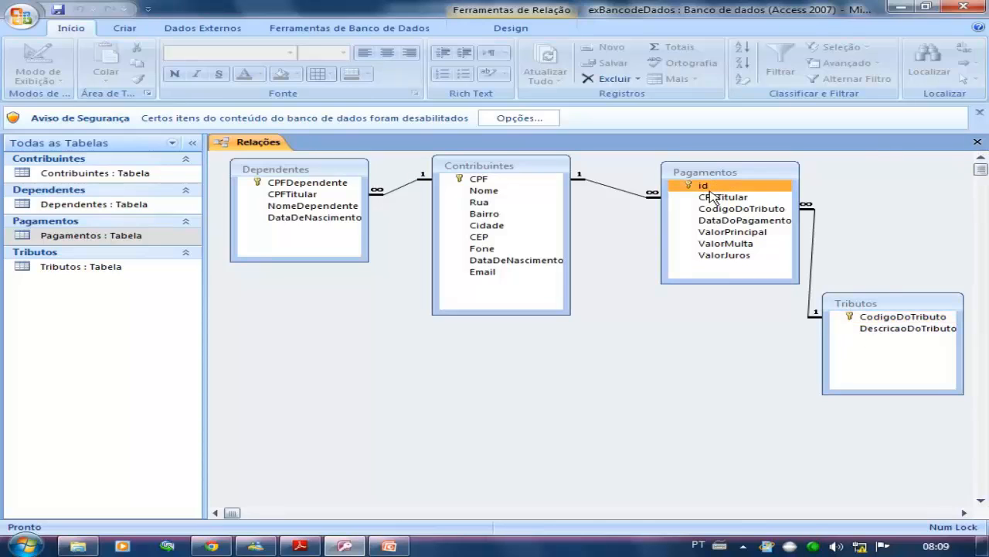